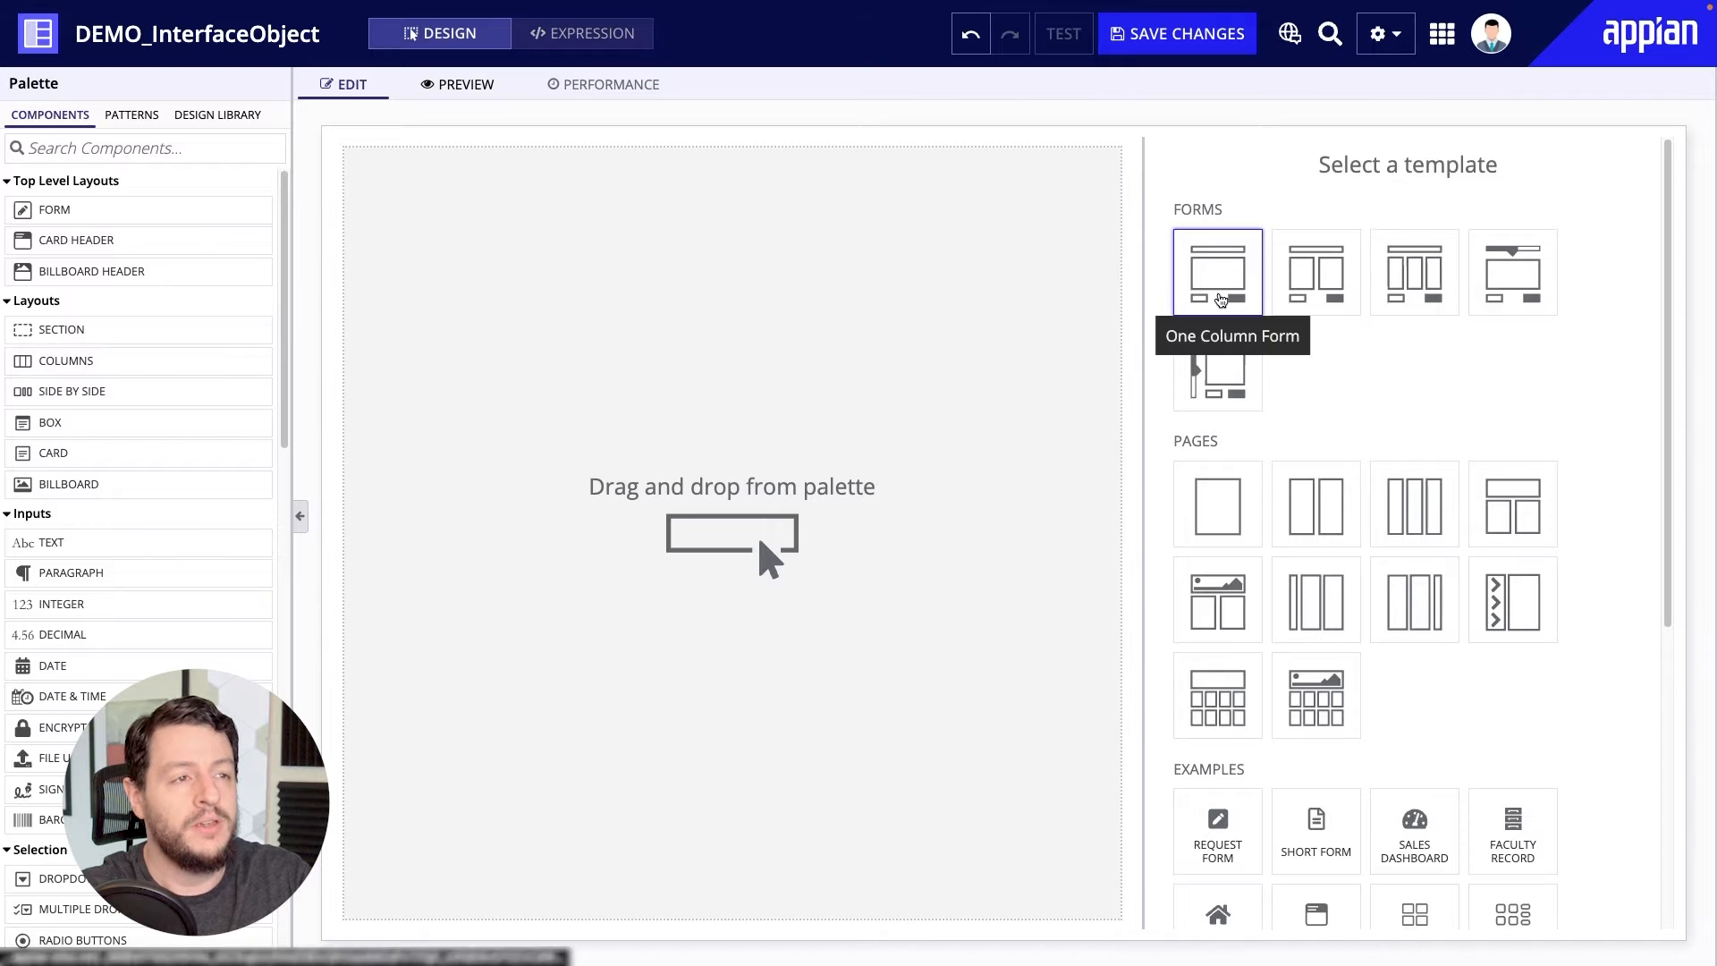
Create the interface from the One Column Form template and delete its section labelled Section.
{"action": "left_click", "coordinate": [1218, 297]}
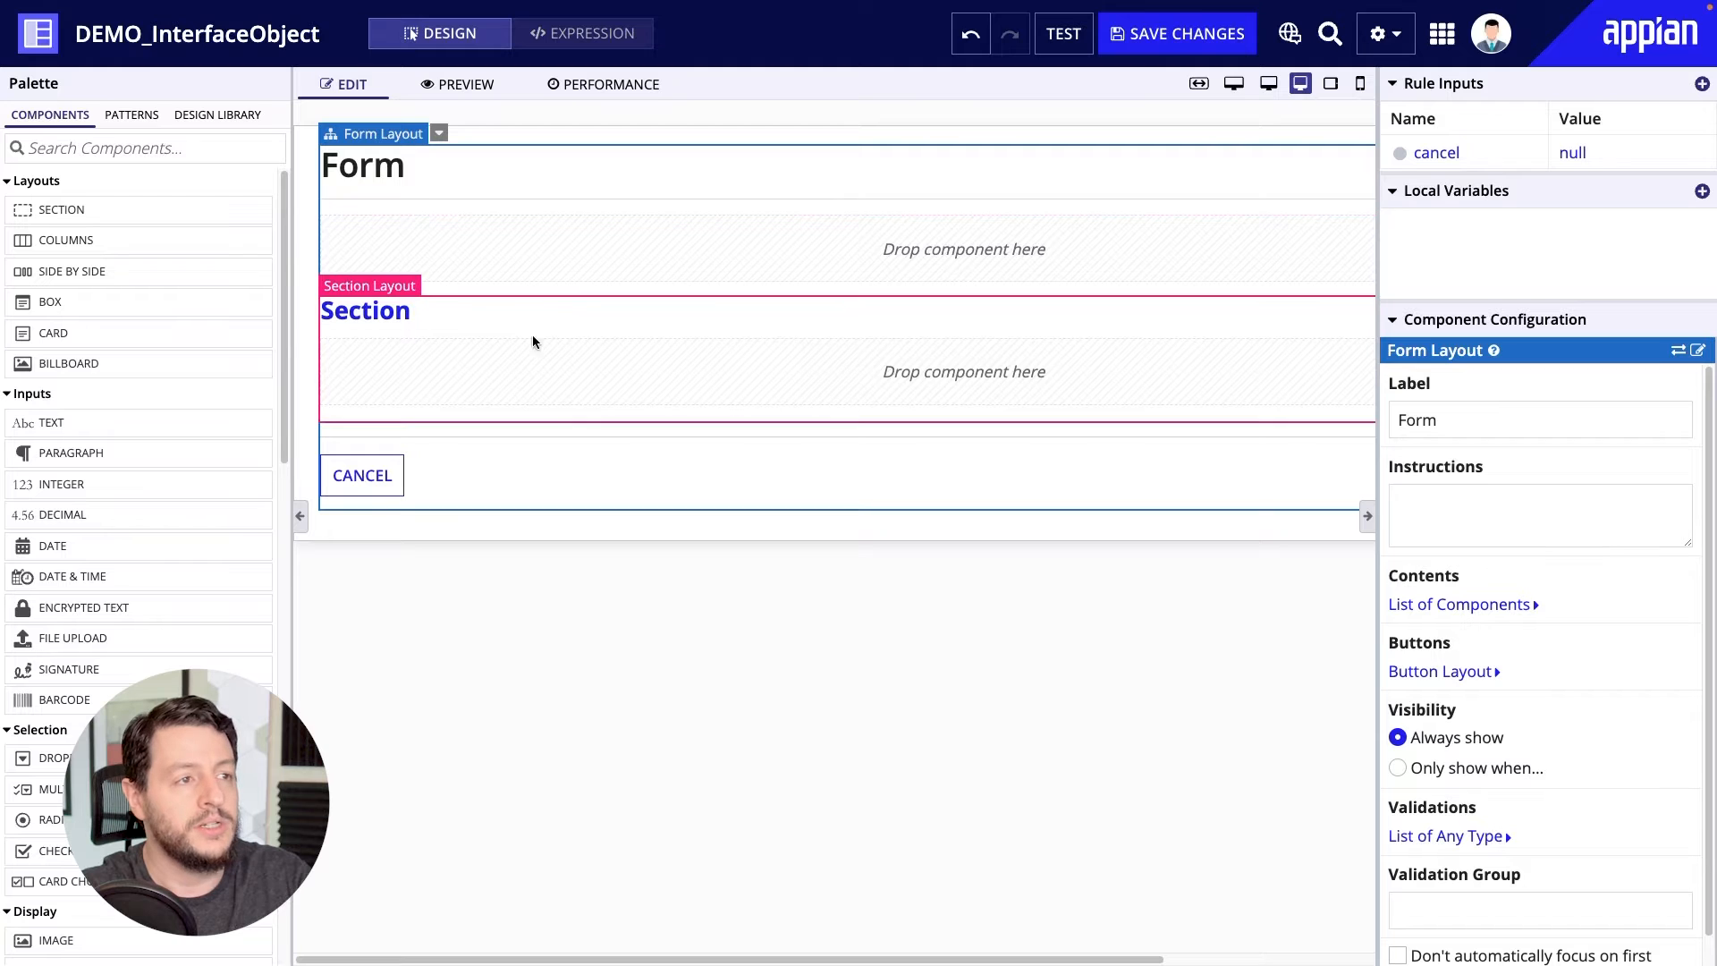
{"action": "left_click", "coordinate": [396, 287]}
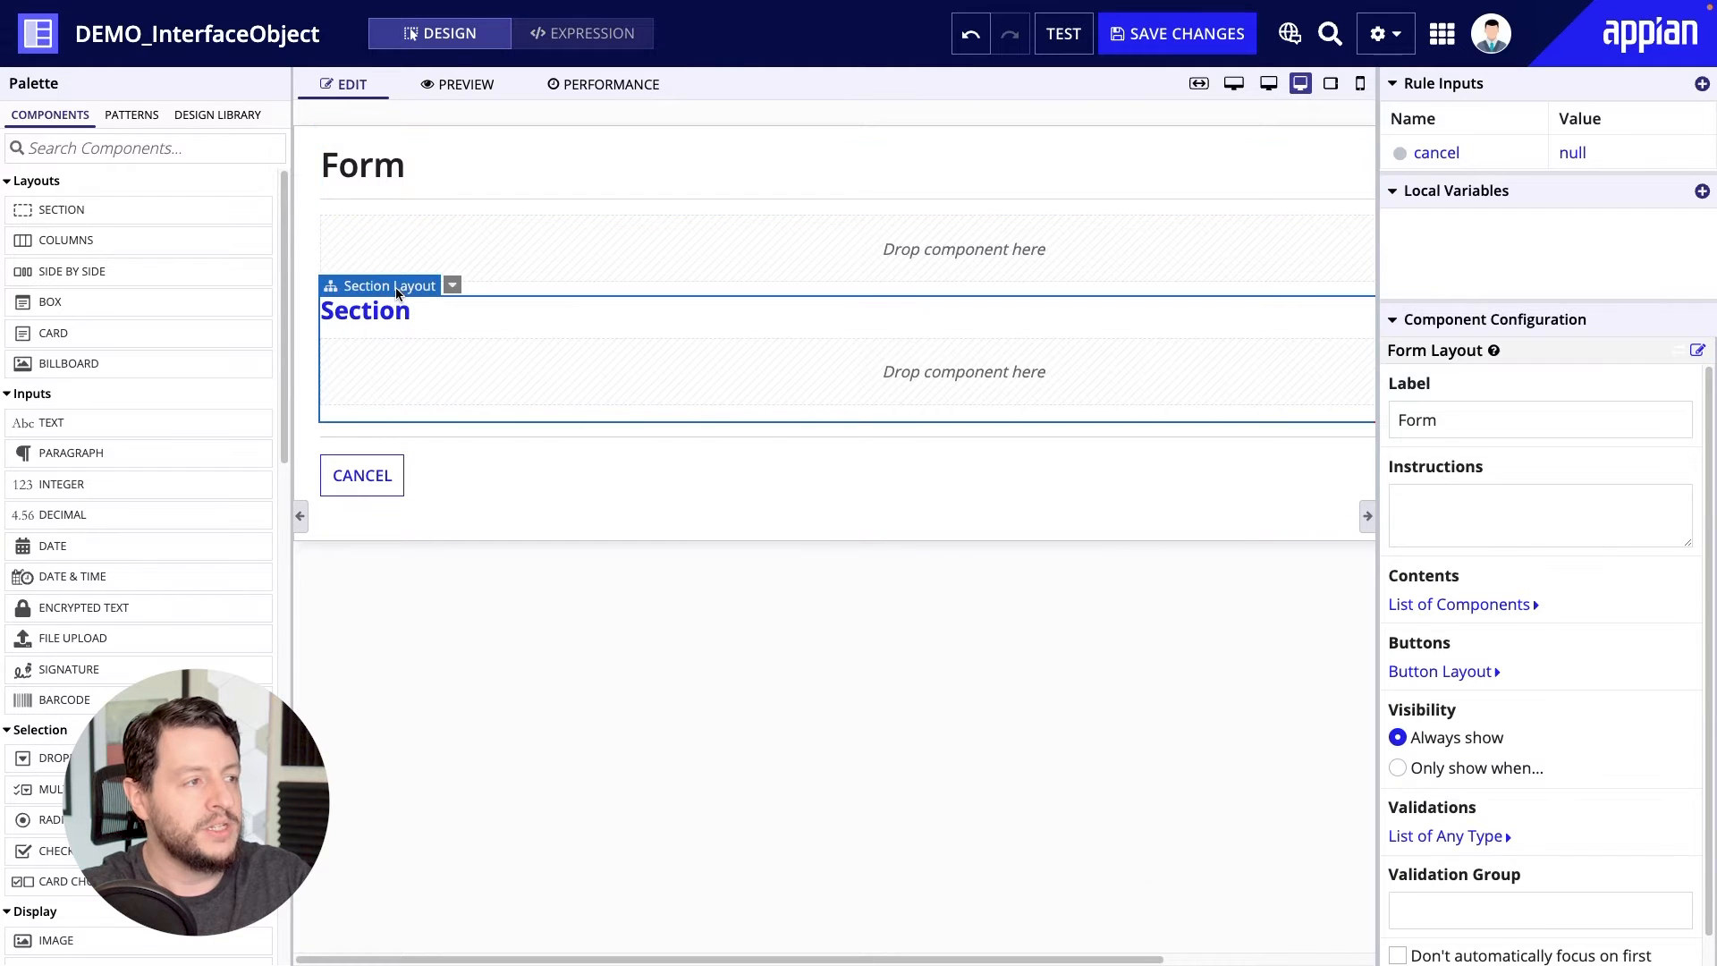
{"action": "left_click", "coordinate": [452, 287]}
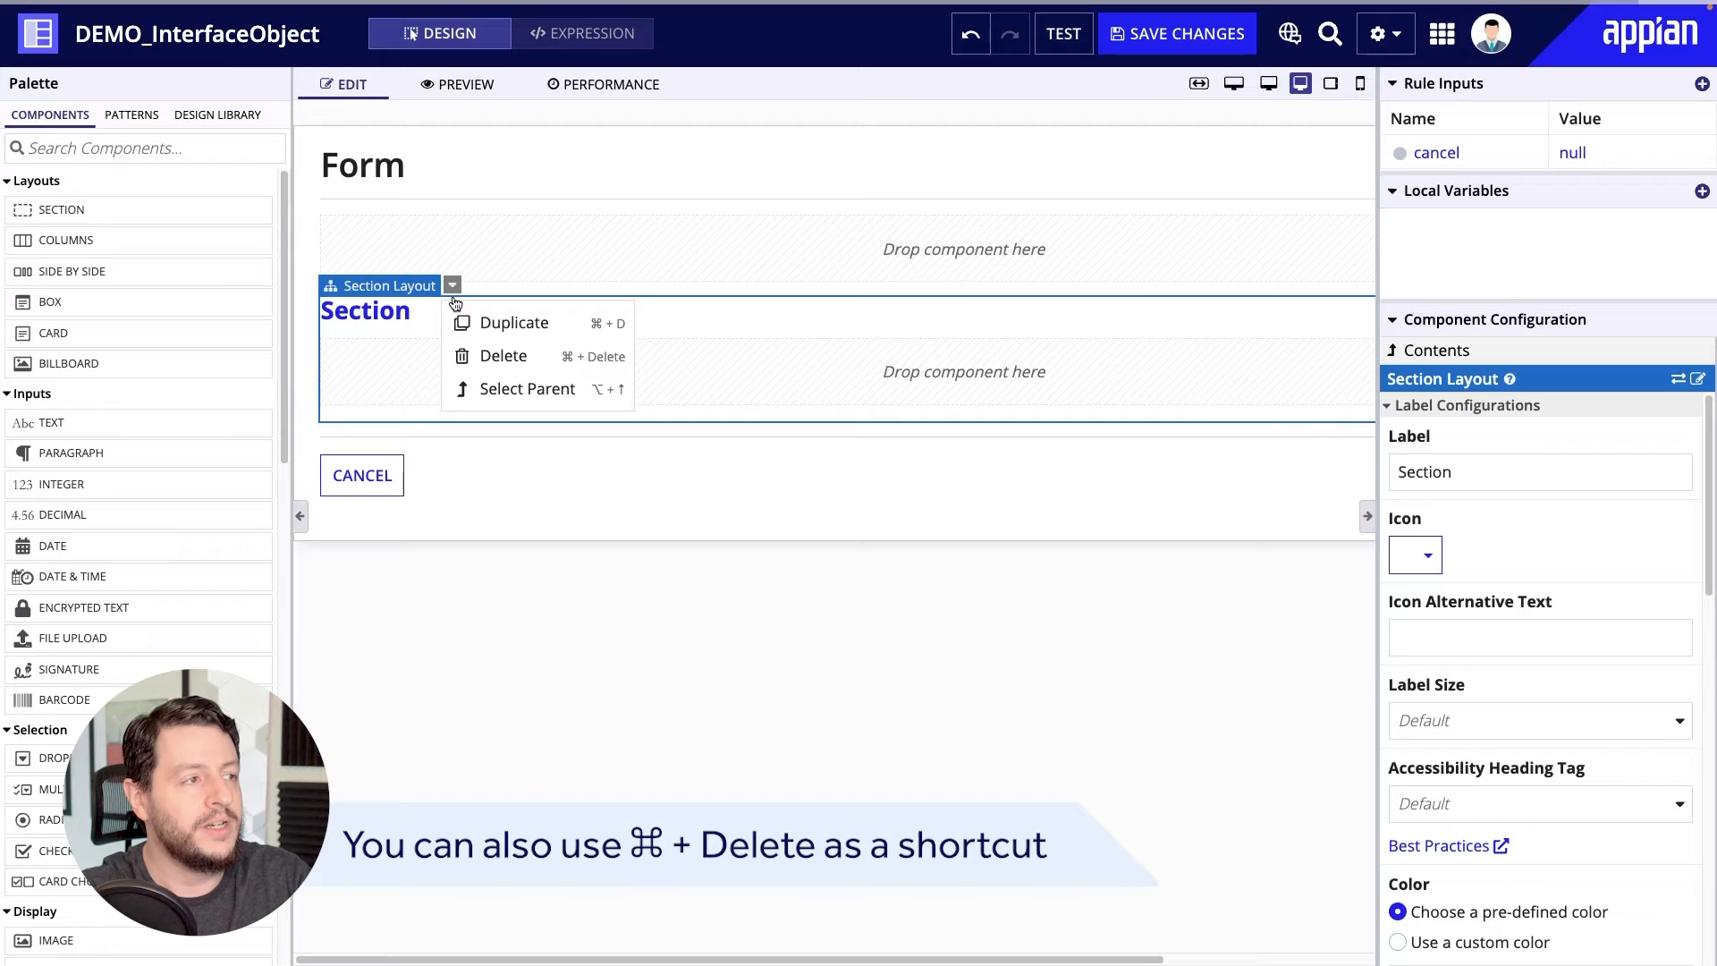
{"action": "left_click", "coordinate": [496, 356]}
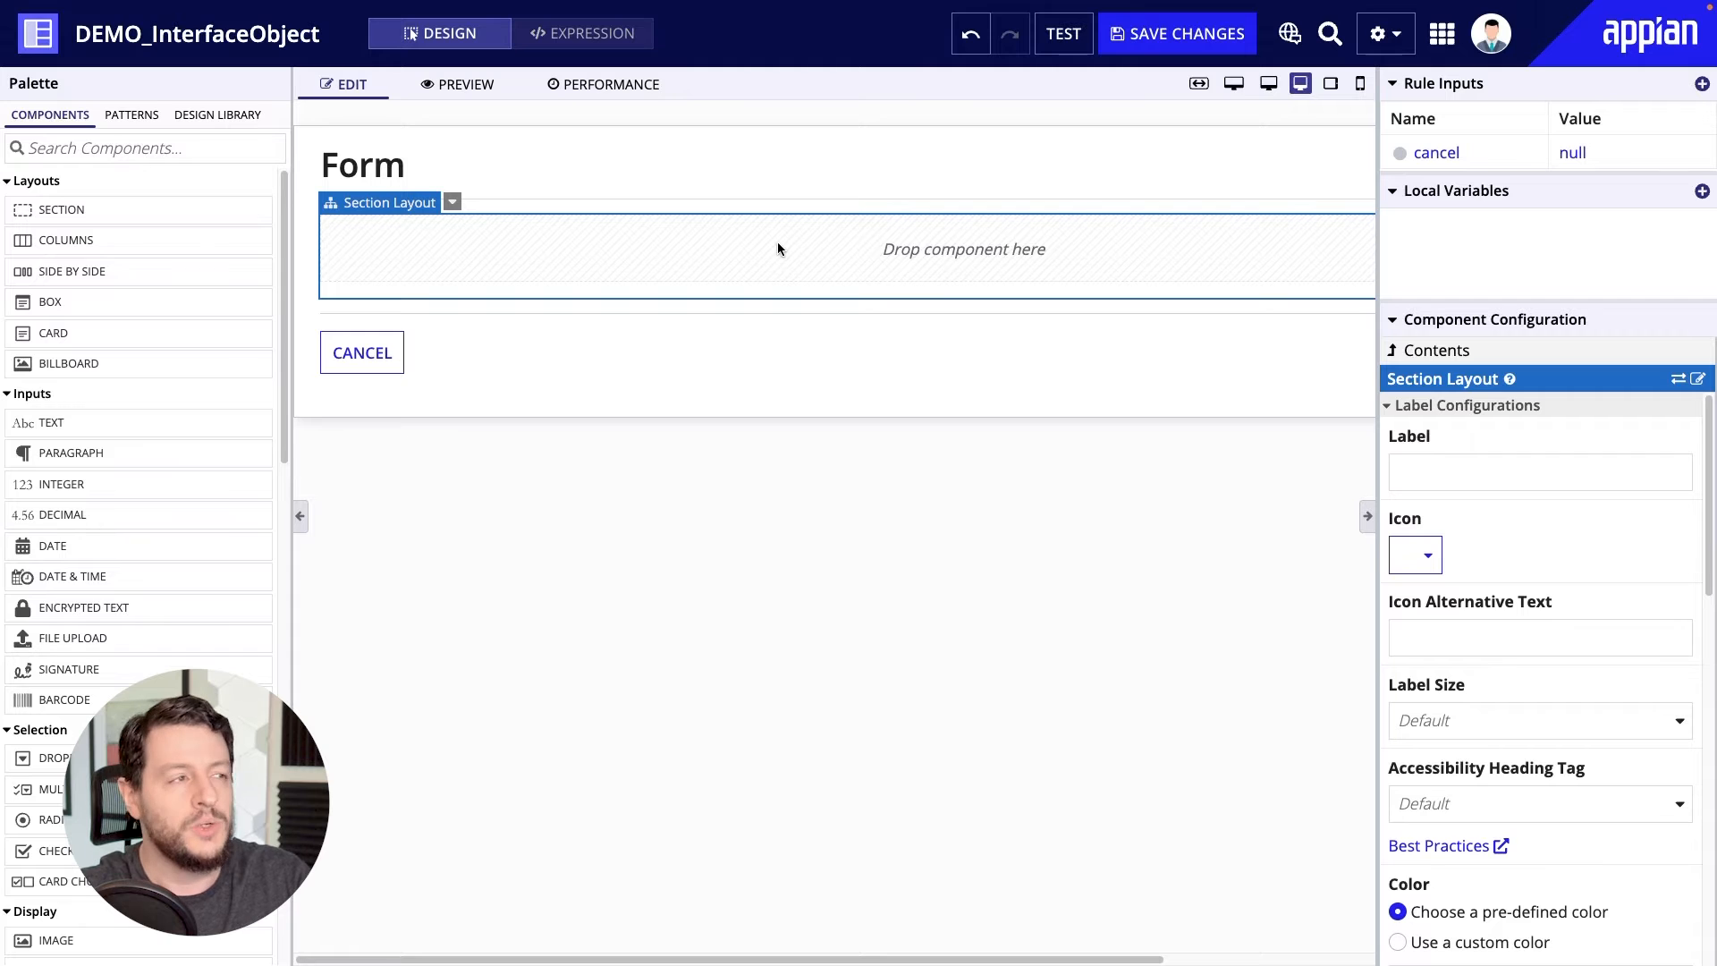
Add a columns layout reduced to two columns in the form's unlabelled section, and place two text inputs in each column.
{"action": "left_click_drag", "start_coordinate": [45, 240], "coordinate": [920, 240]}
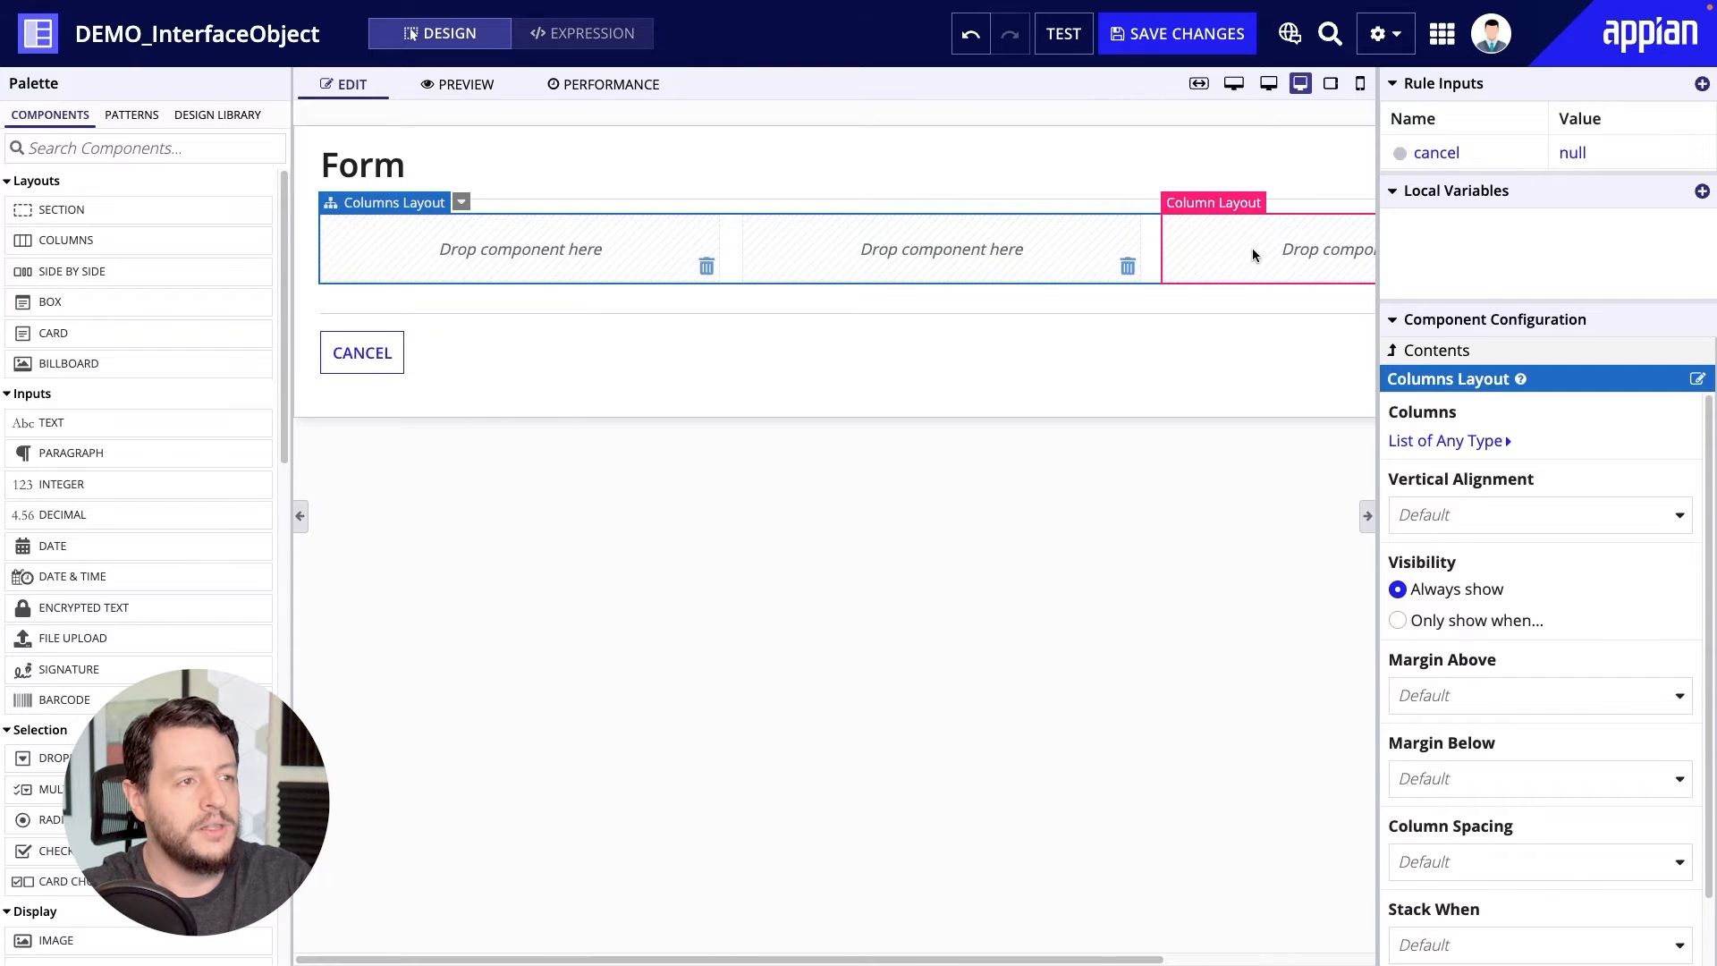
{"action": "left_click", "coordinate": [1126, 267]}
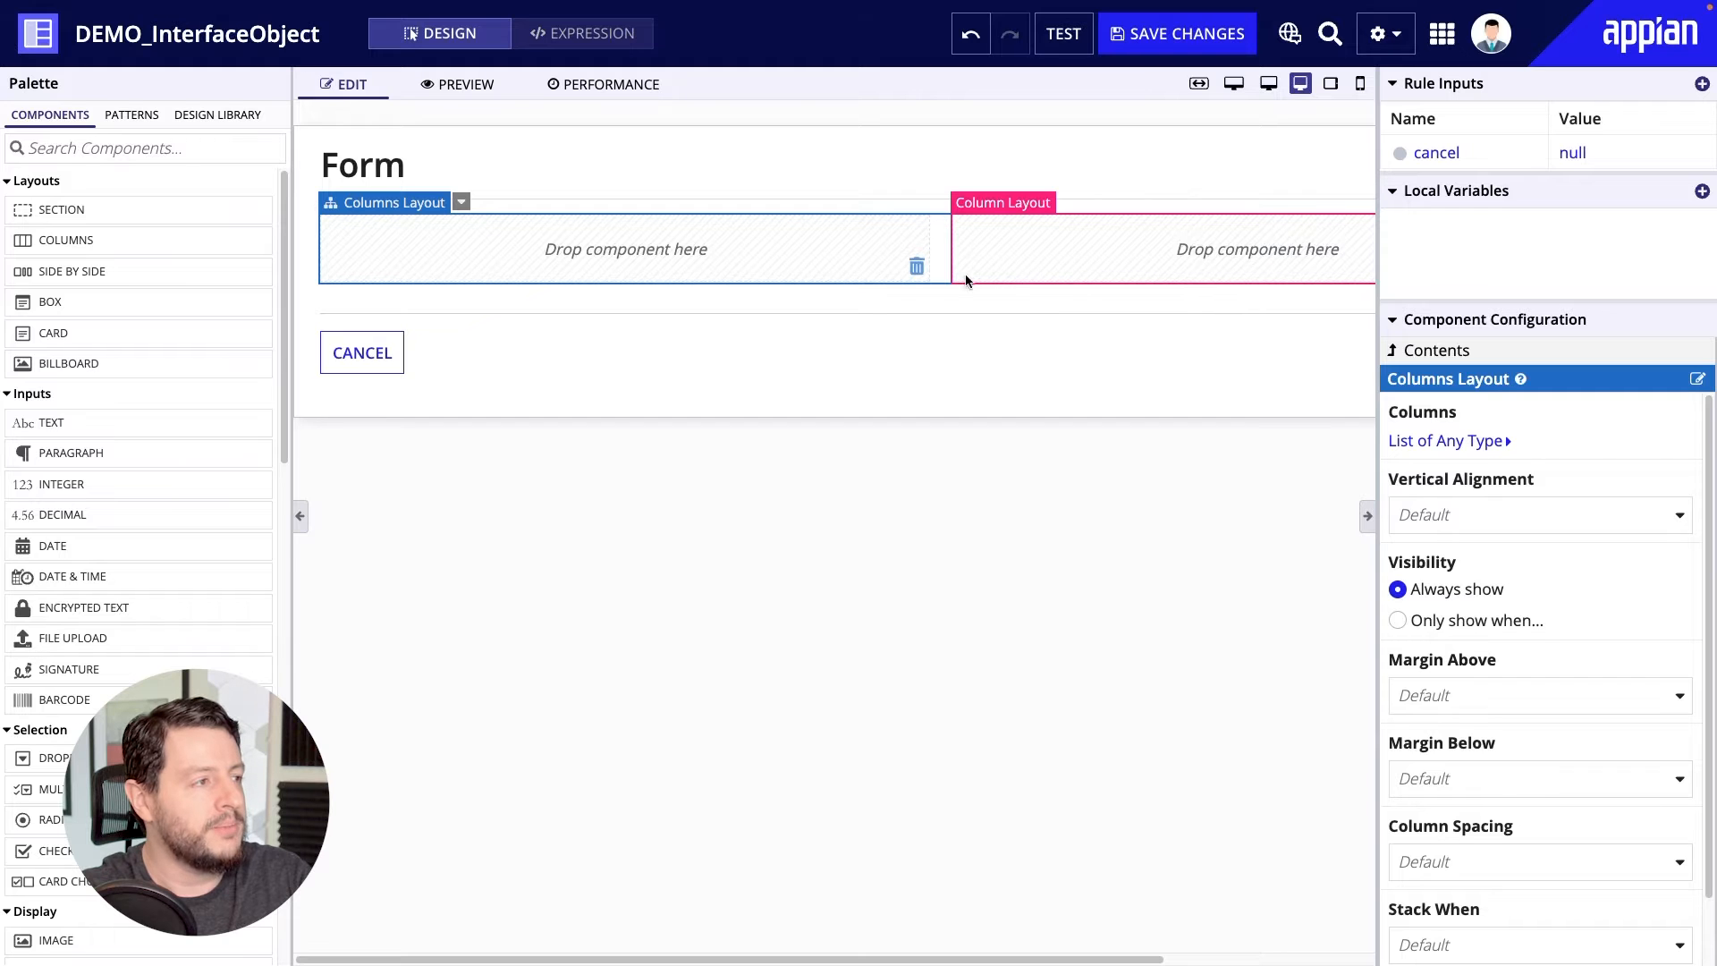
{"action": "left_click_drag", "start_coordinate": [16, 436], "coordinate": [417, 247]}
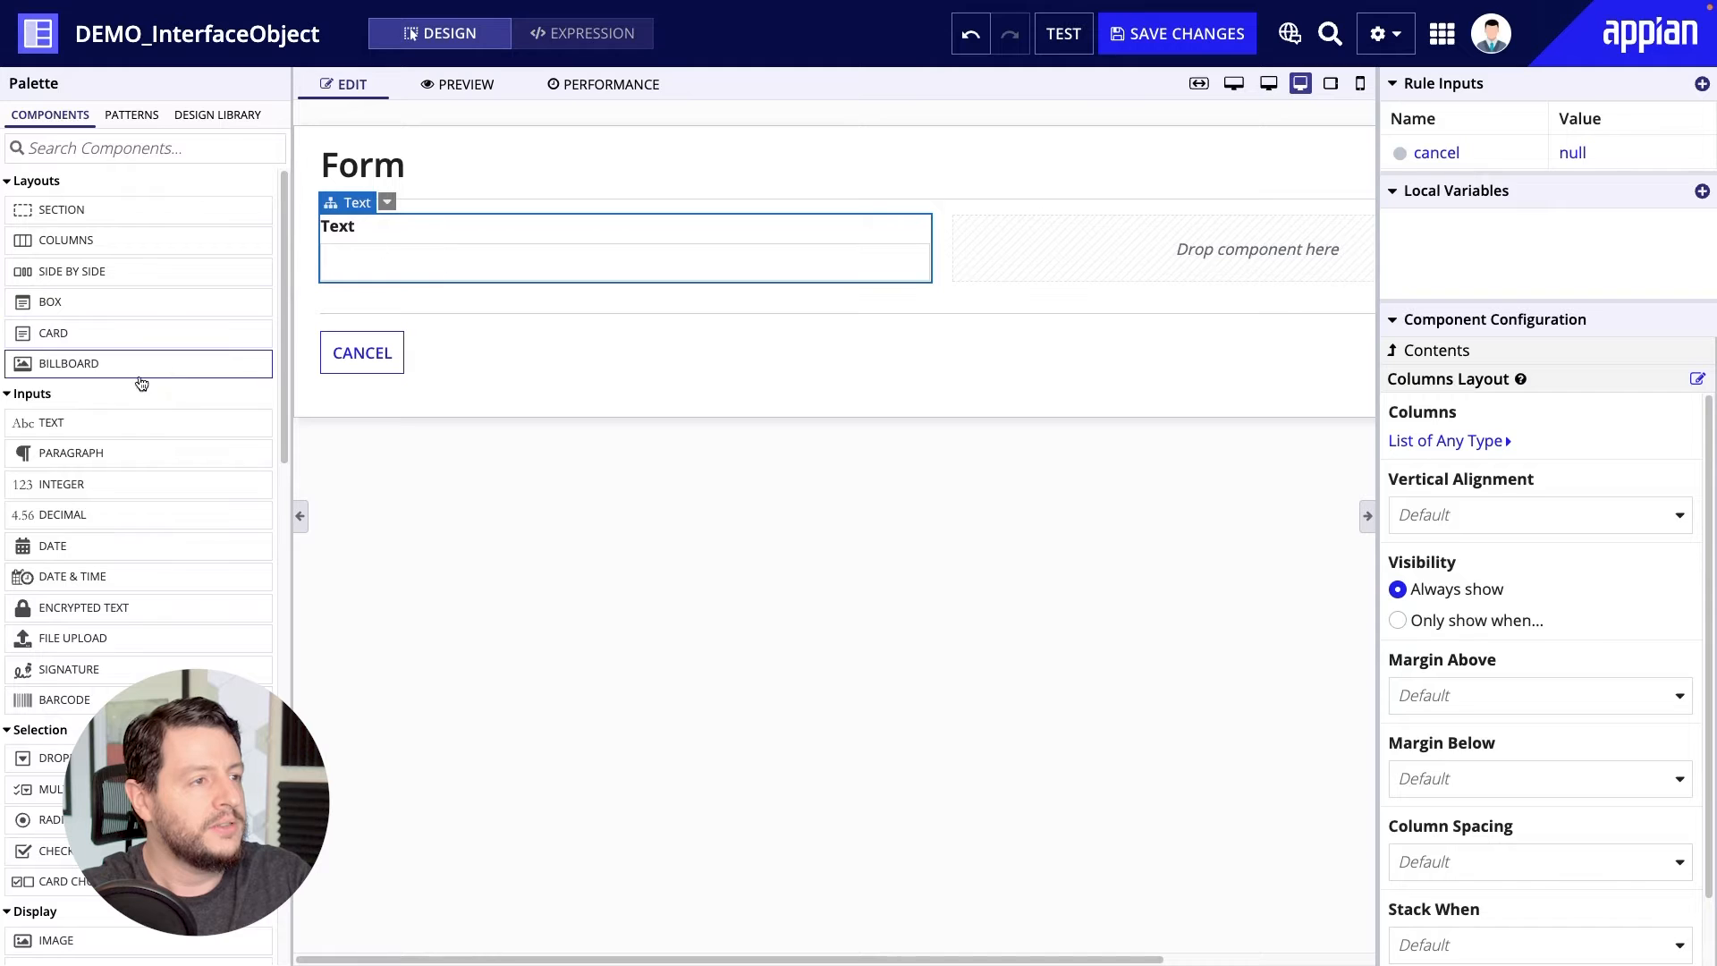
{"action": "left_click_drag", "start_coordinate": [53, 423], "coordinate": [389, 255]}
{"action": "left_click_drag", "start_coordinate": [106, 430], "coordinate": [1123, 273]}
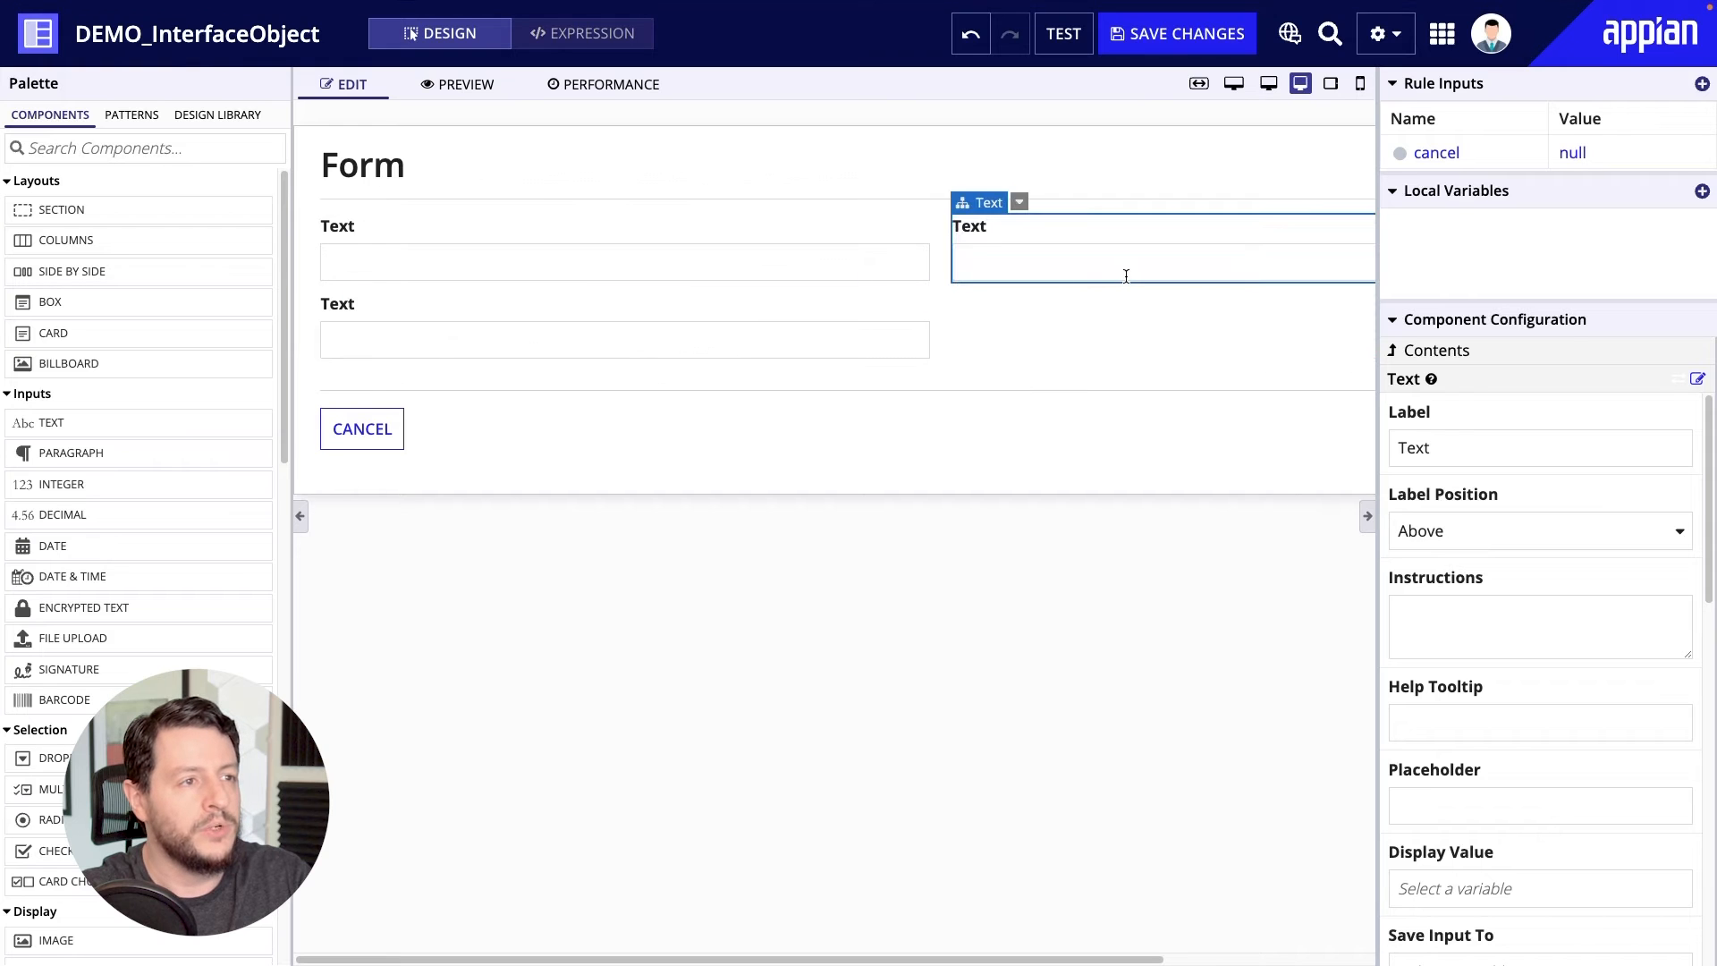
{"action": "left_click_drag", "start_coordinate": [49, 429], "coordinate": [1057, 263]}
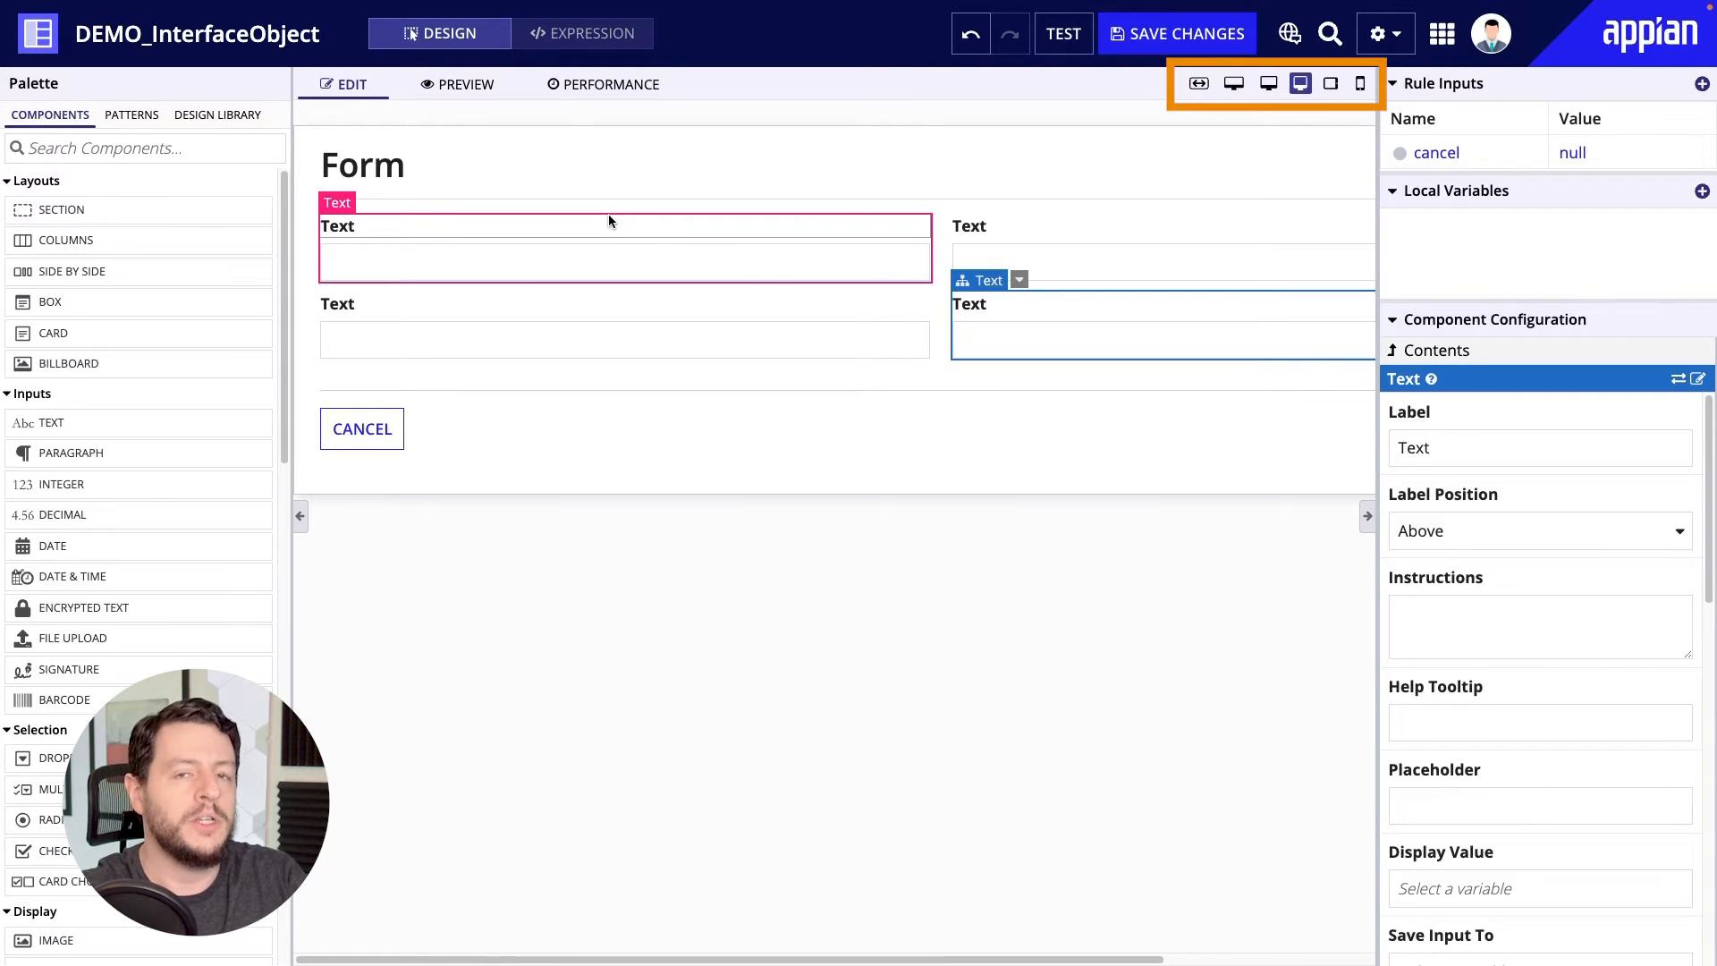
Check the form's layout at Phone size and return to the Narrow Desktop size.
{"action": "left_click", "coordinate": [1358, 85]}
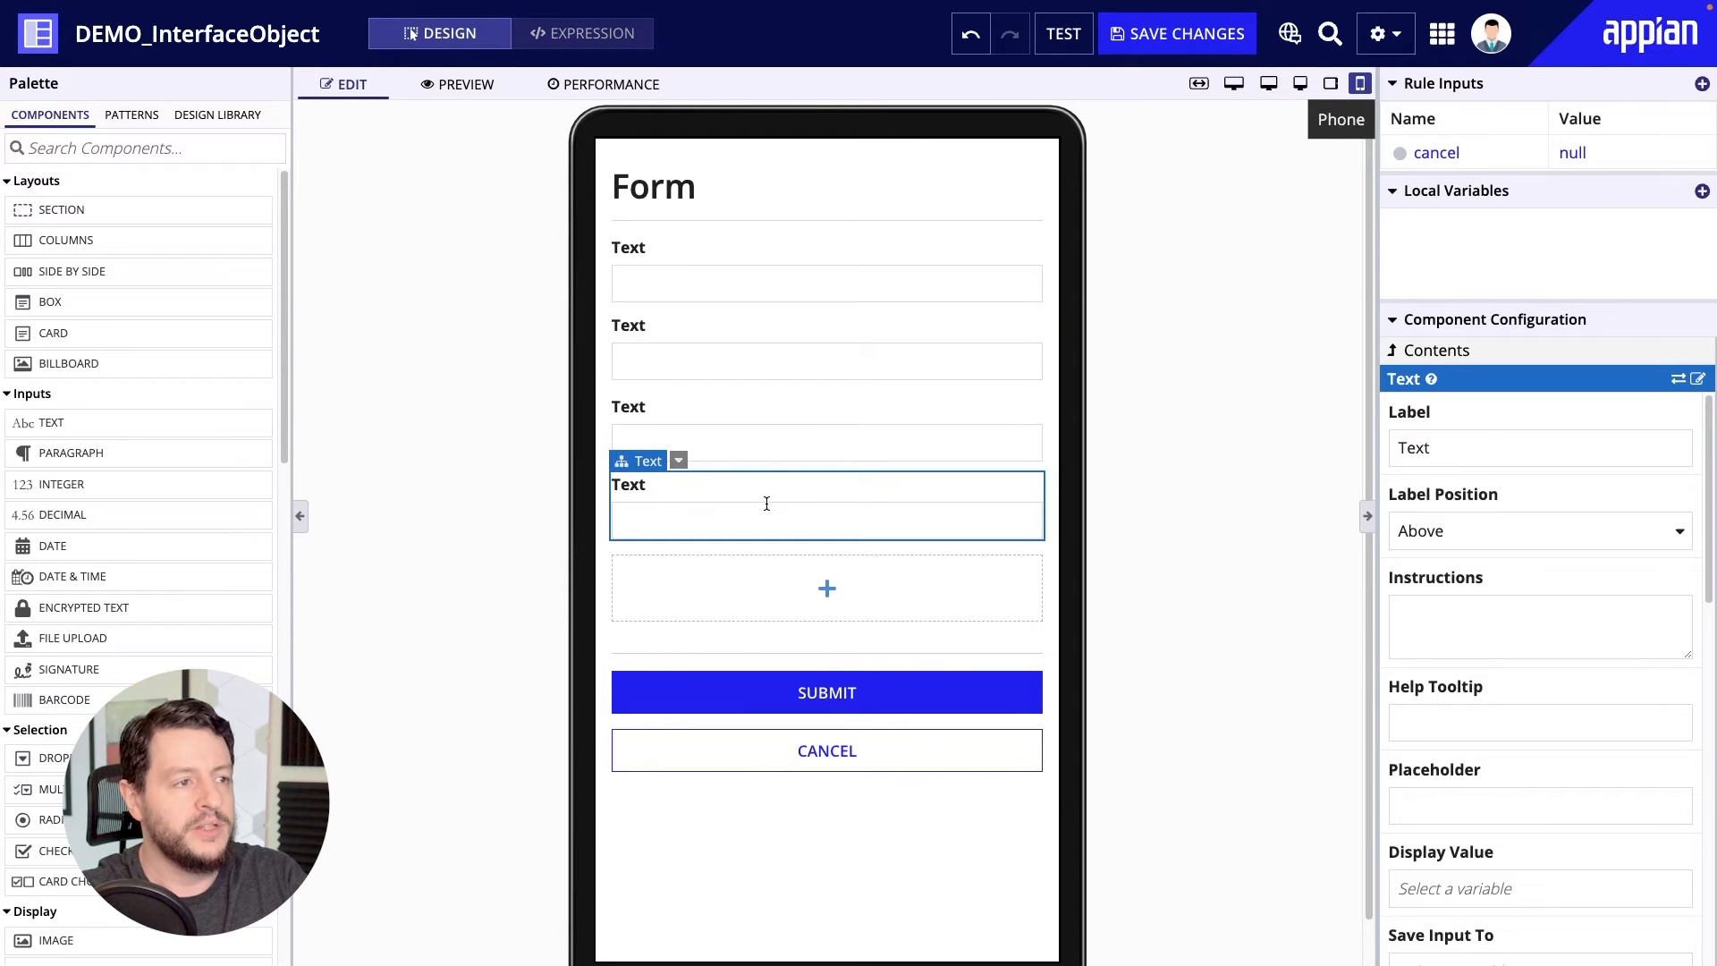
{"action": "left_click", "coordinate": [1302, 85]}
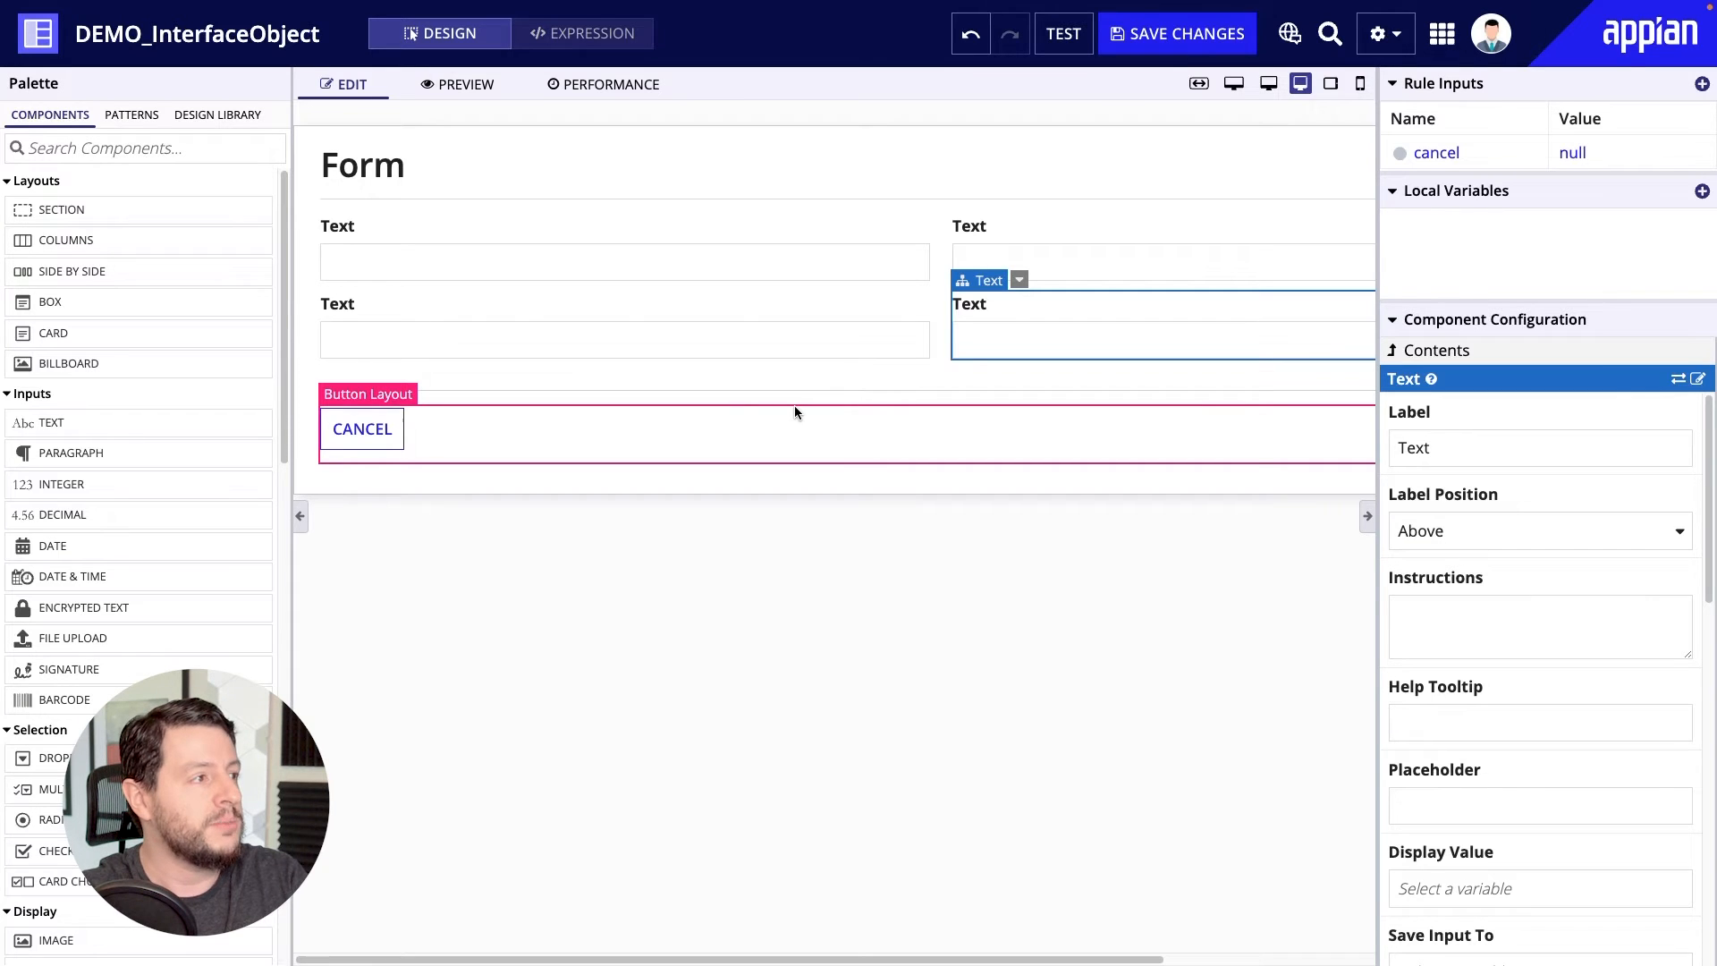
Add a box layout, a card layout below it and a billboard layout above it, all above the text input columns.
{"action": "left_click_drag", "start_coordinate": [87, 303], "coordinate": [968, 219]}
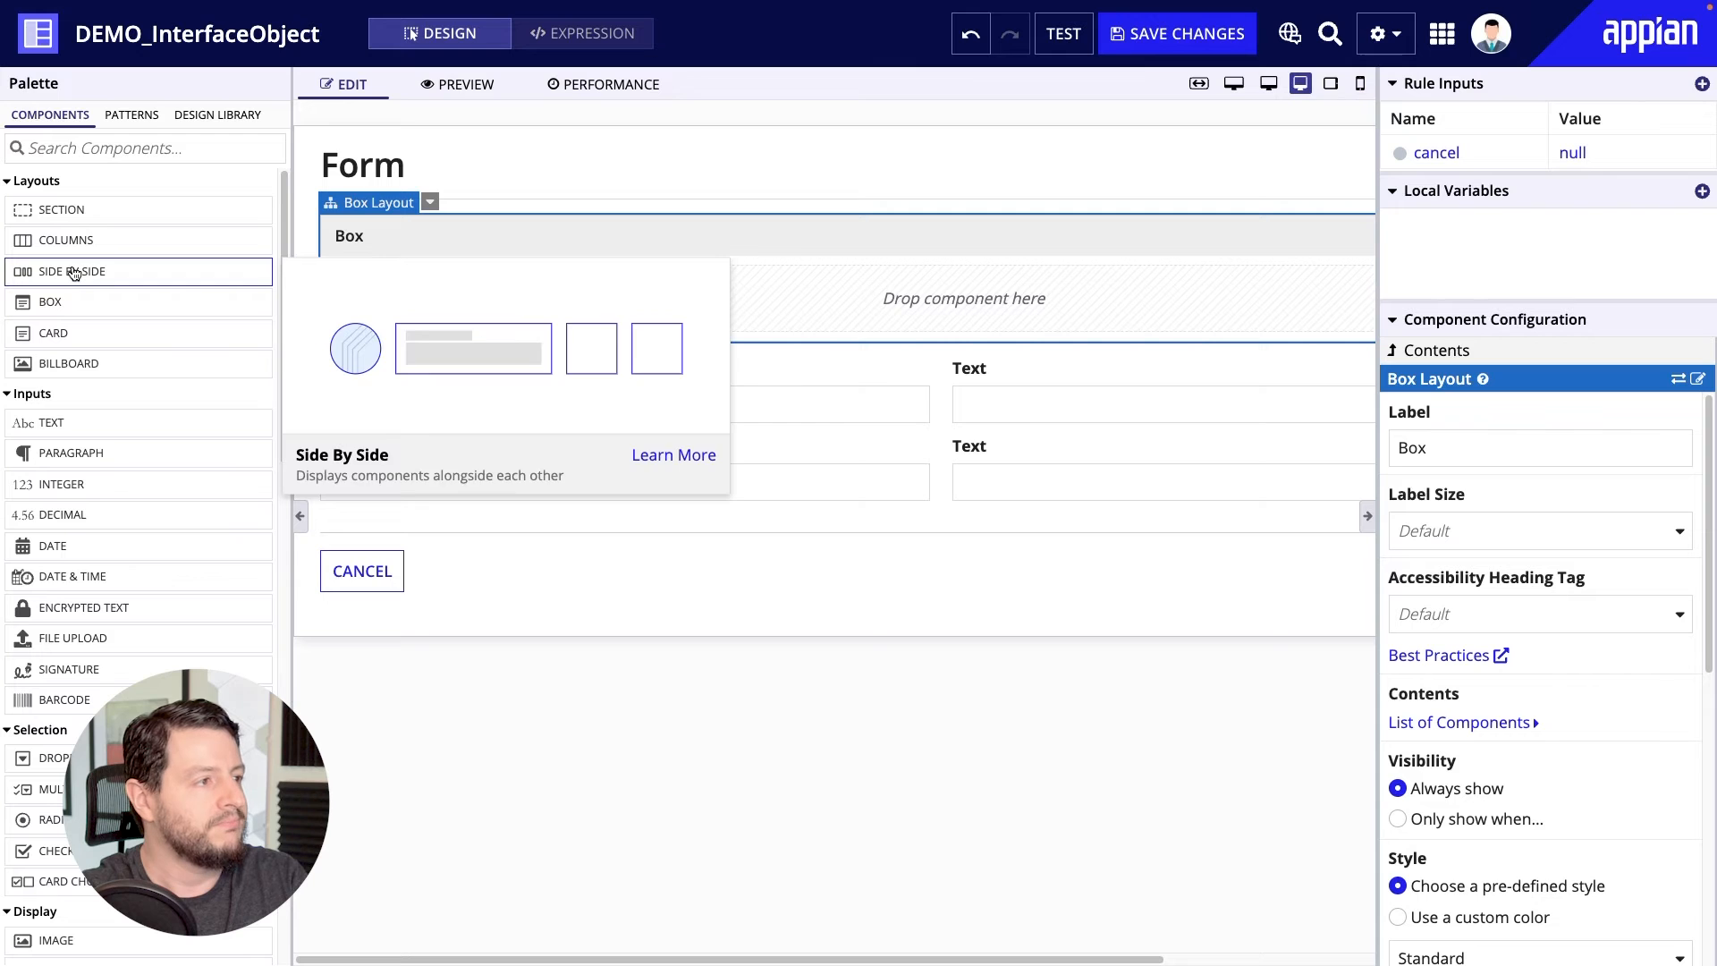
{"action": "left_click_drag", "start_coordinate": [71, 333], "coordinate": [979, 331]}
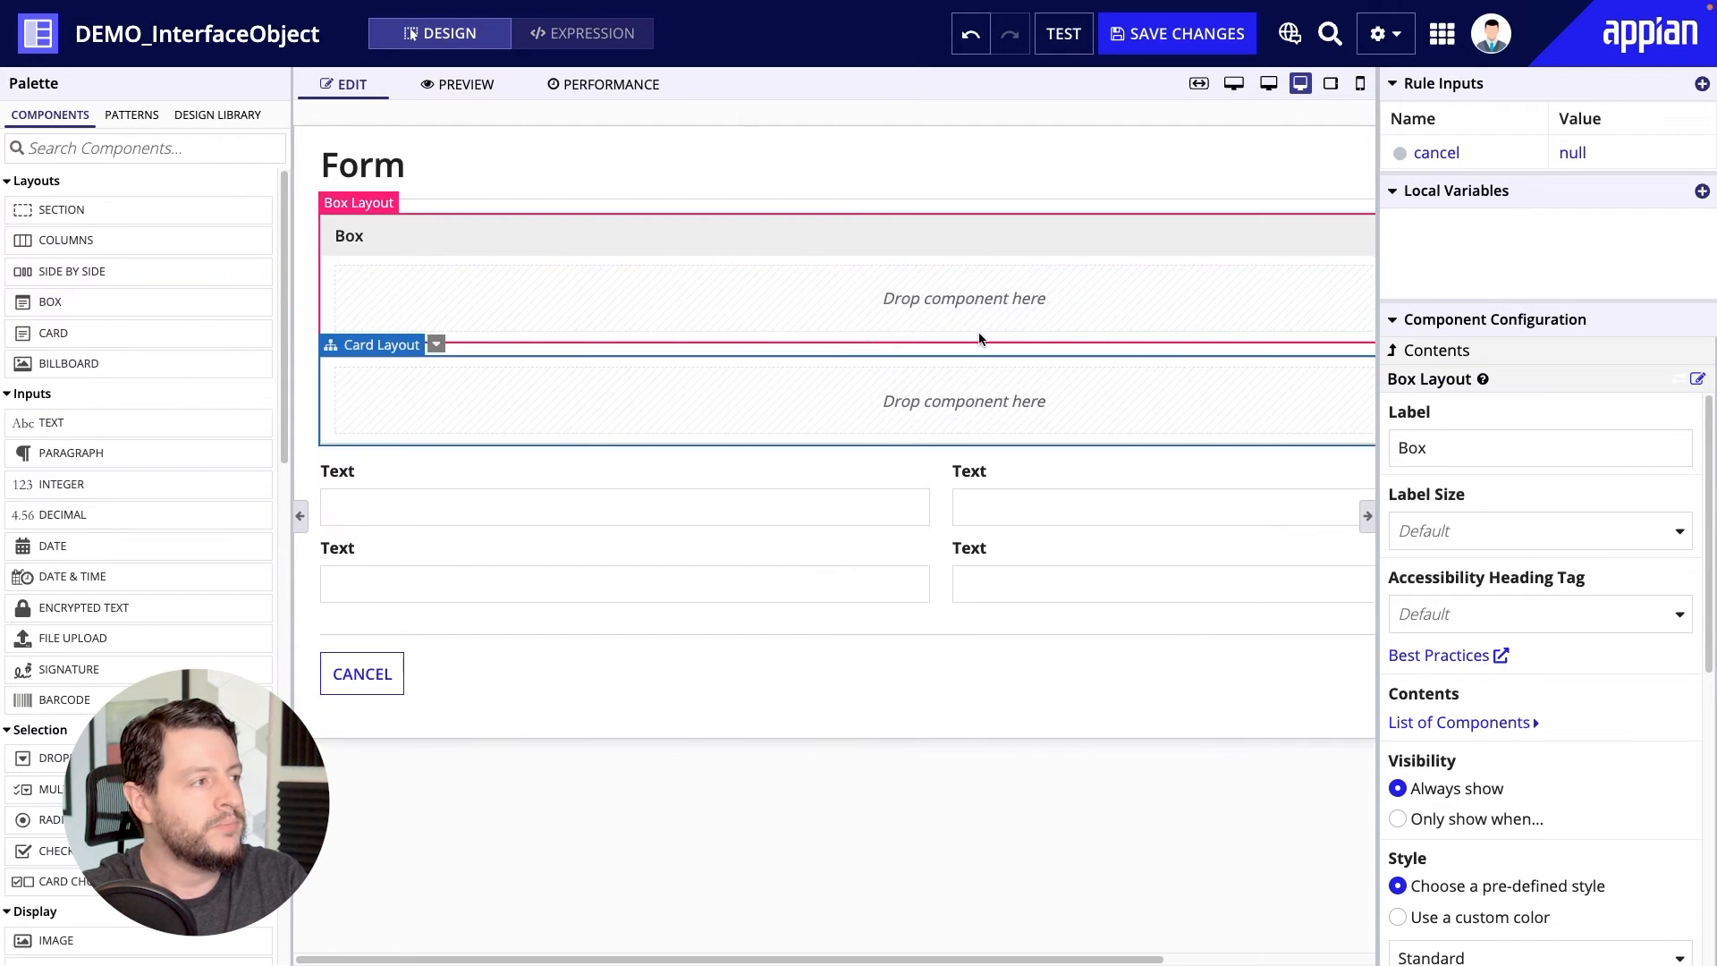
{"action": "left_click", "coordinate": [549, 370]}
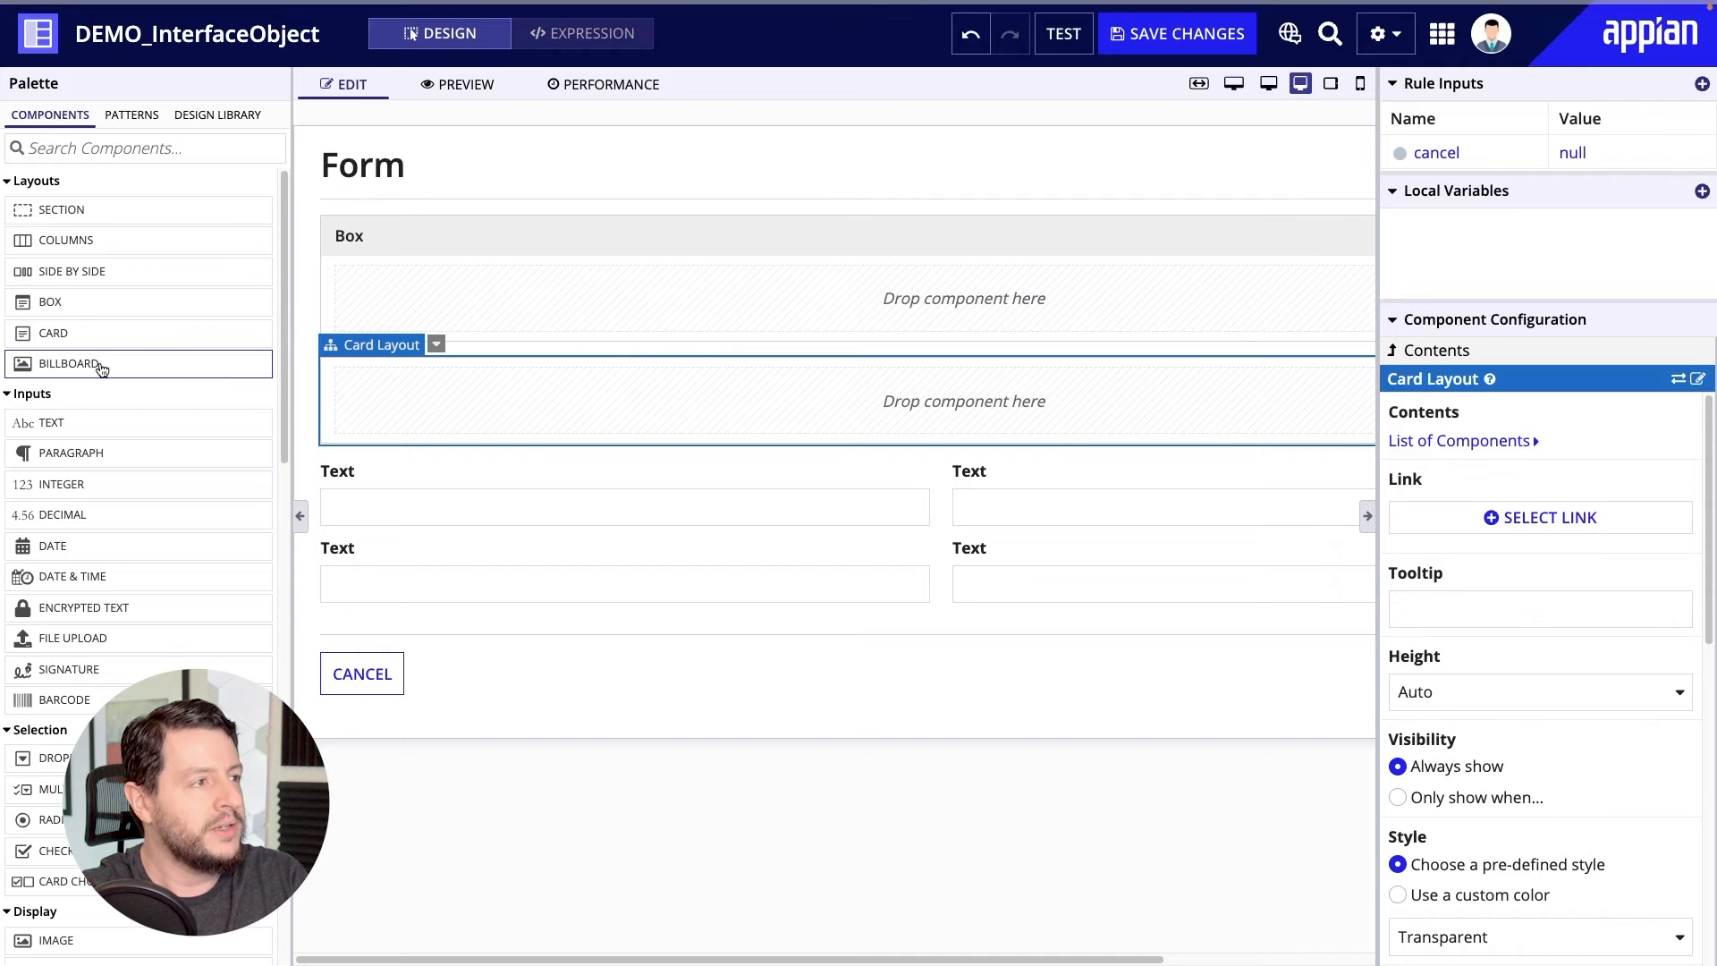
{"action": "left_click_drag", "start_coordinate": [100, 364], "coordinate": [752, 208]}
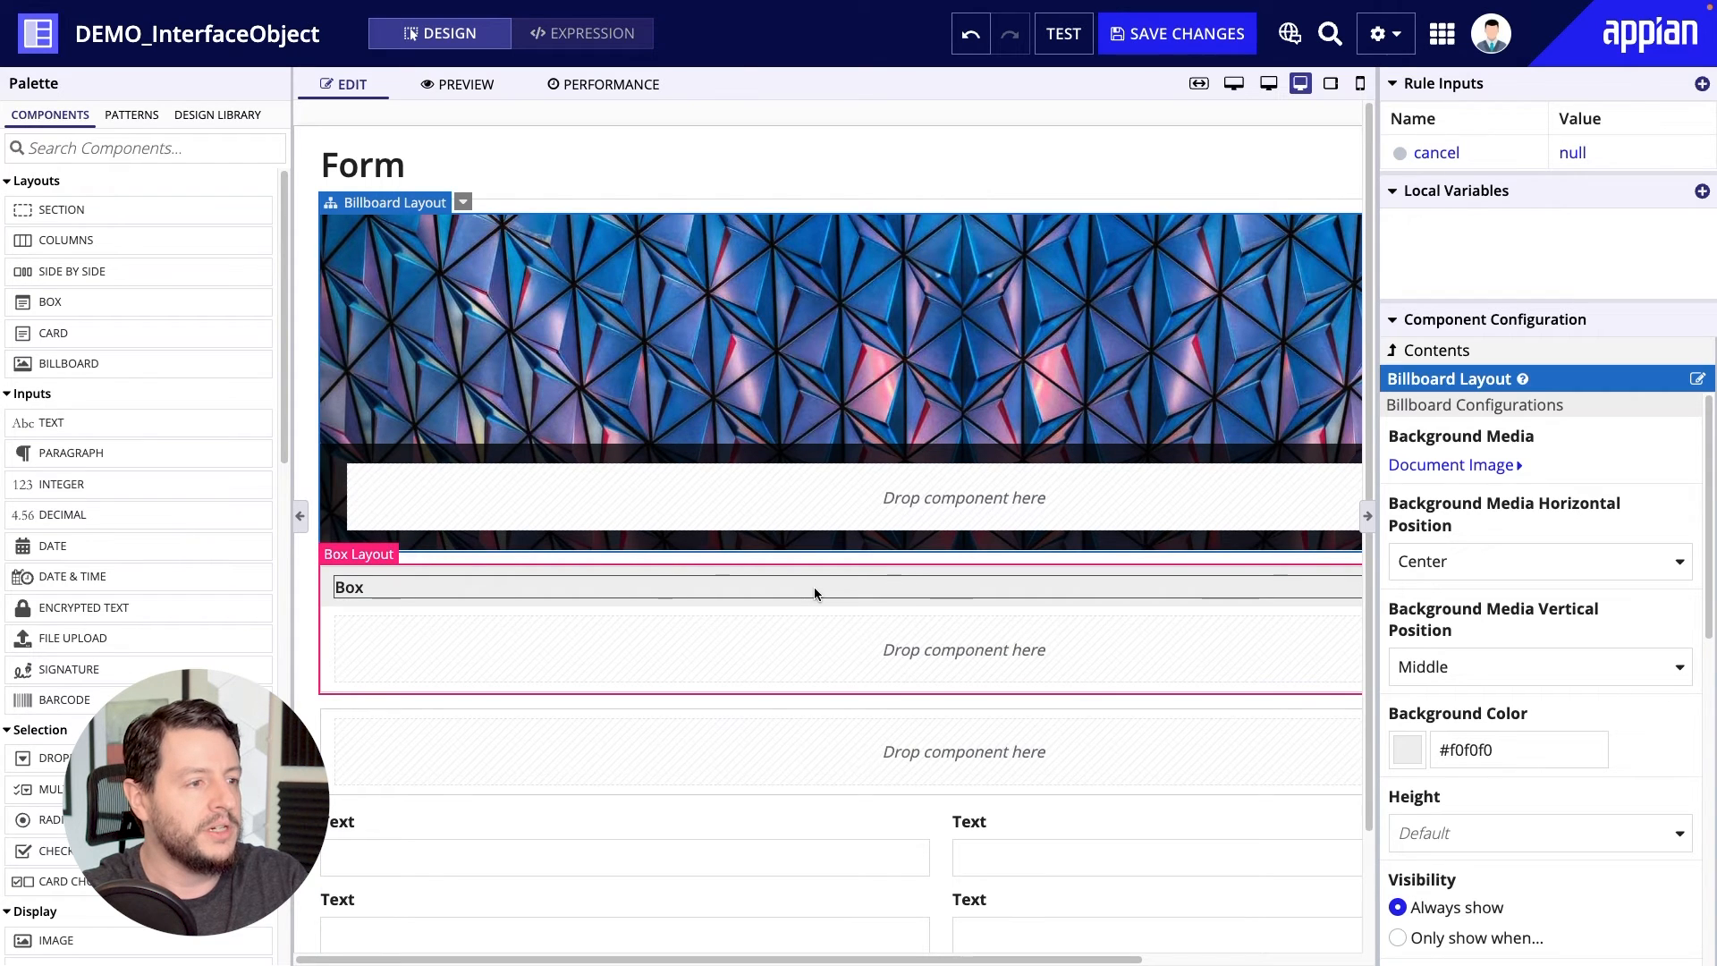
Try the Accent, Success and Warn styles on the card layout and enable its shadow.
{"action": "left_click", "coordinate": [807, 758]}
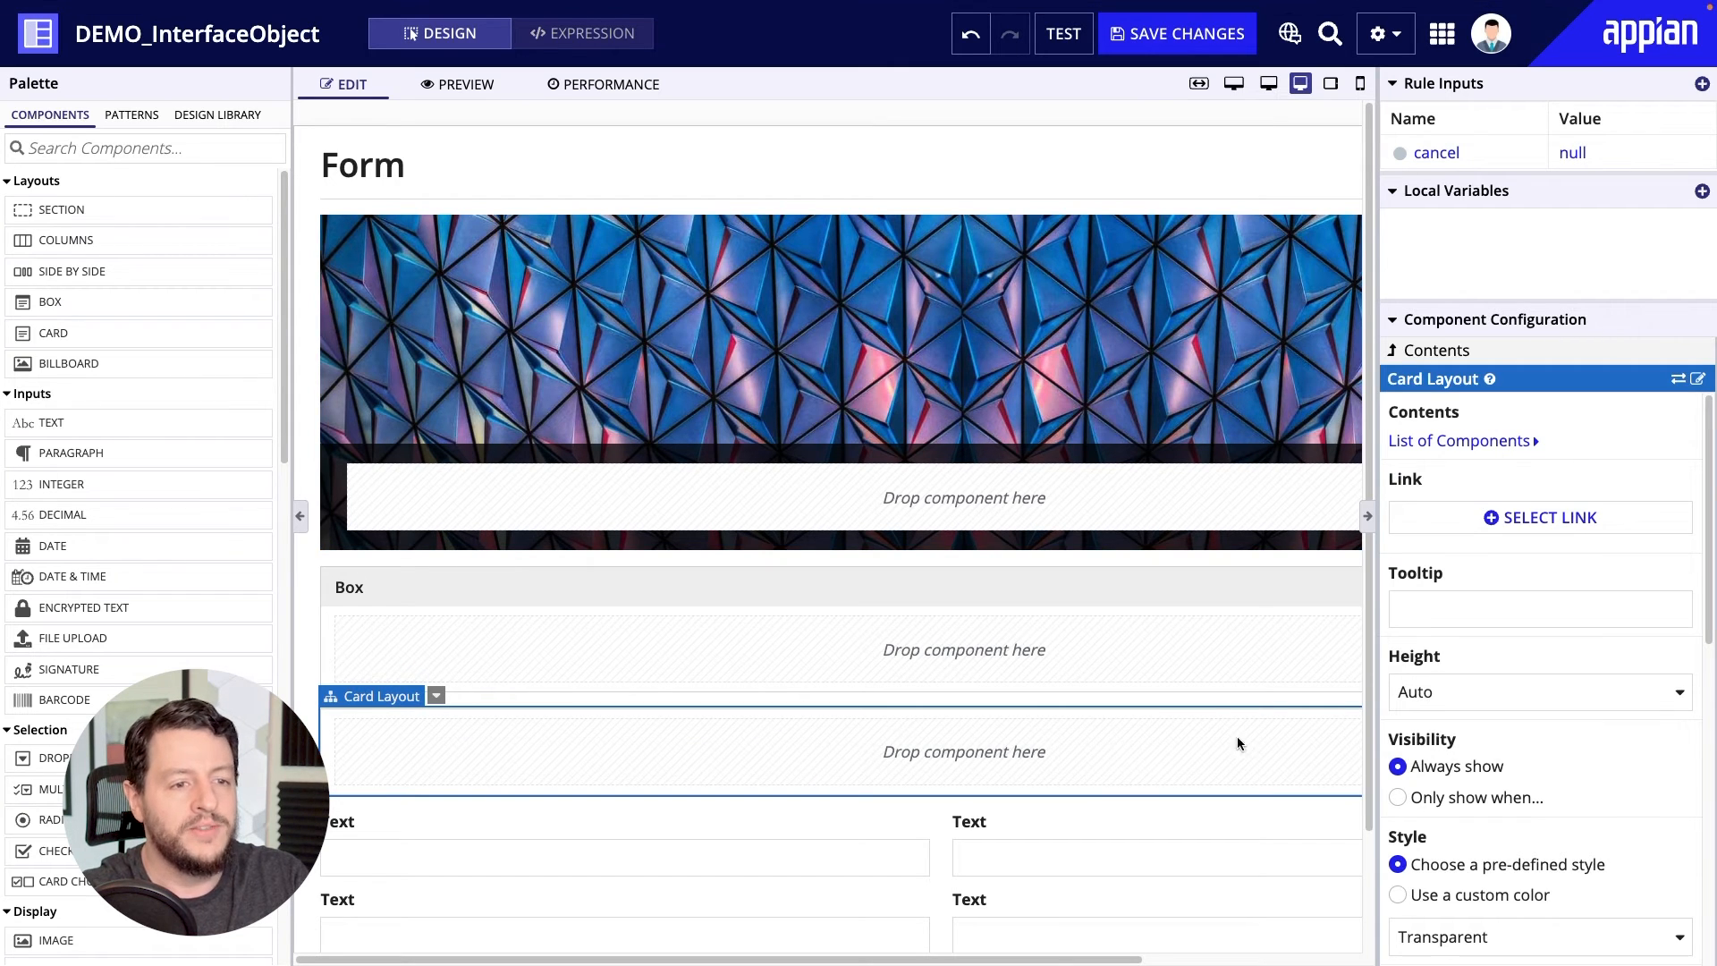
{"action": "scroll", "coordinate": [1537, 723], "scroll_direction": "down", "scroll_amount": 3}
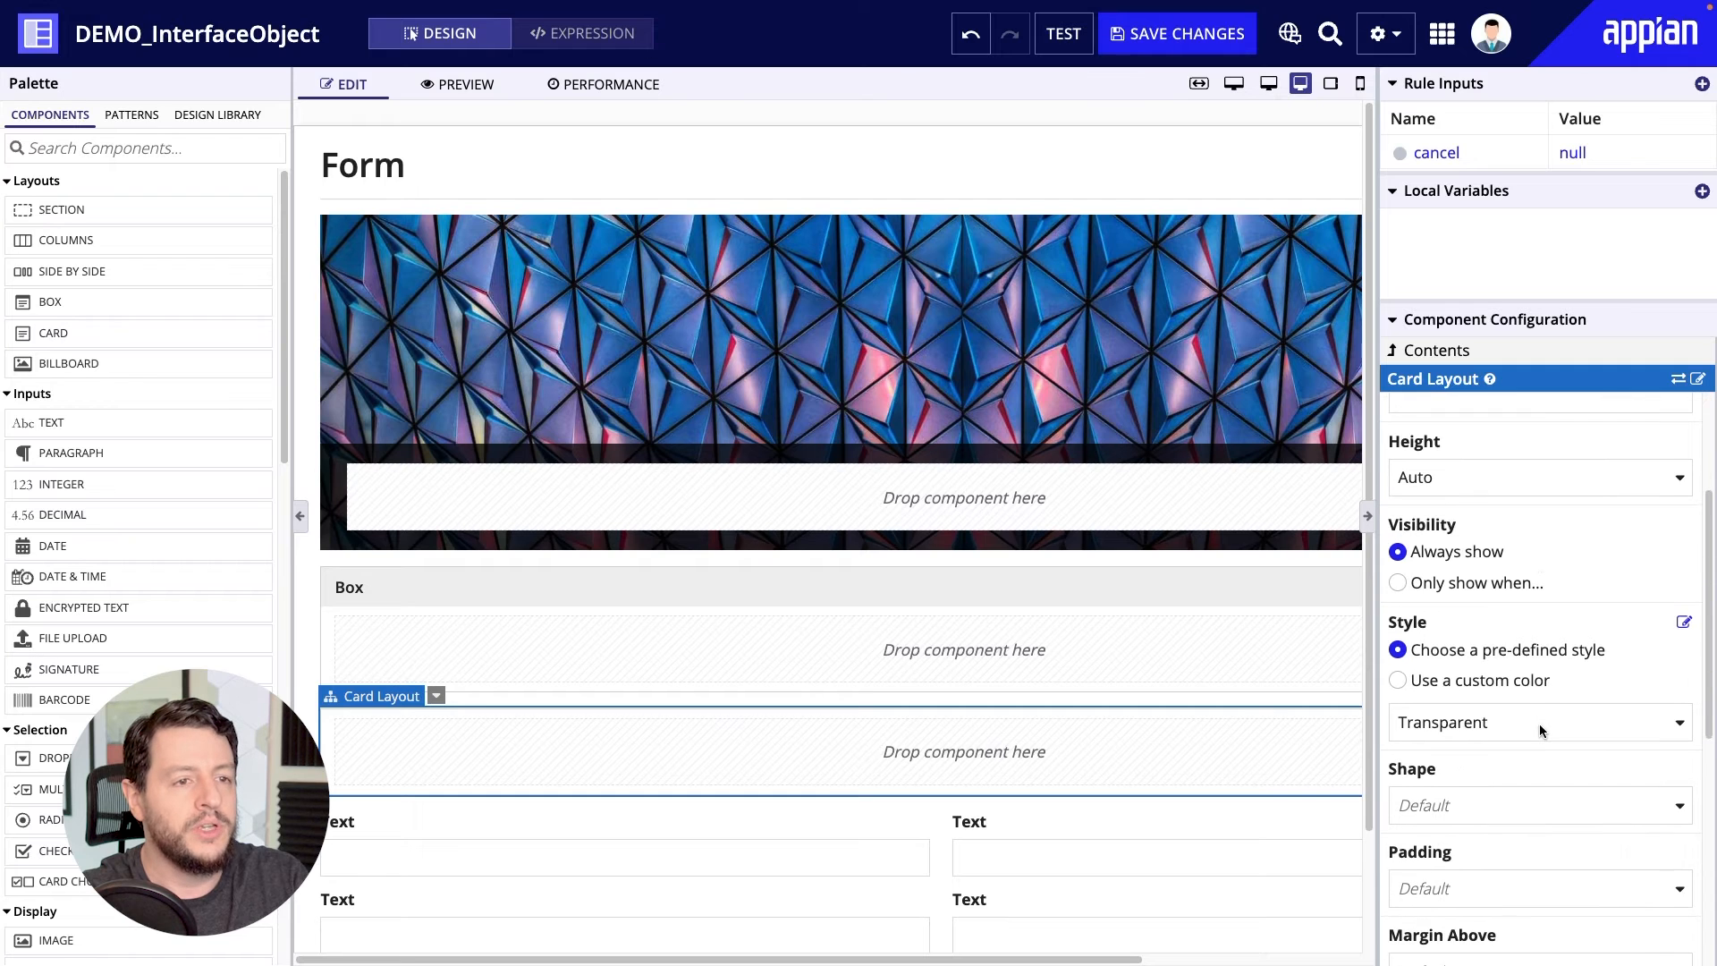
{"action": "scroll", "coordinate": [1538, 722], "scroll_direction": "down", "scroll_amount": 1}
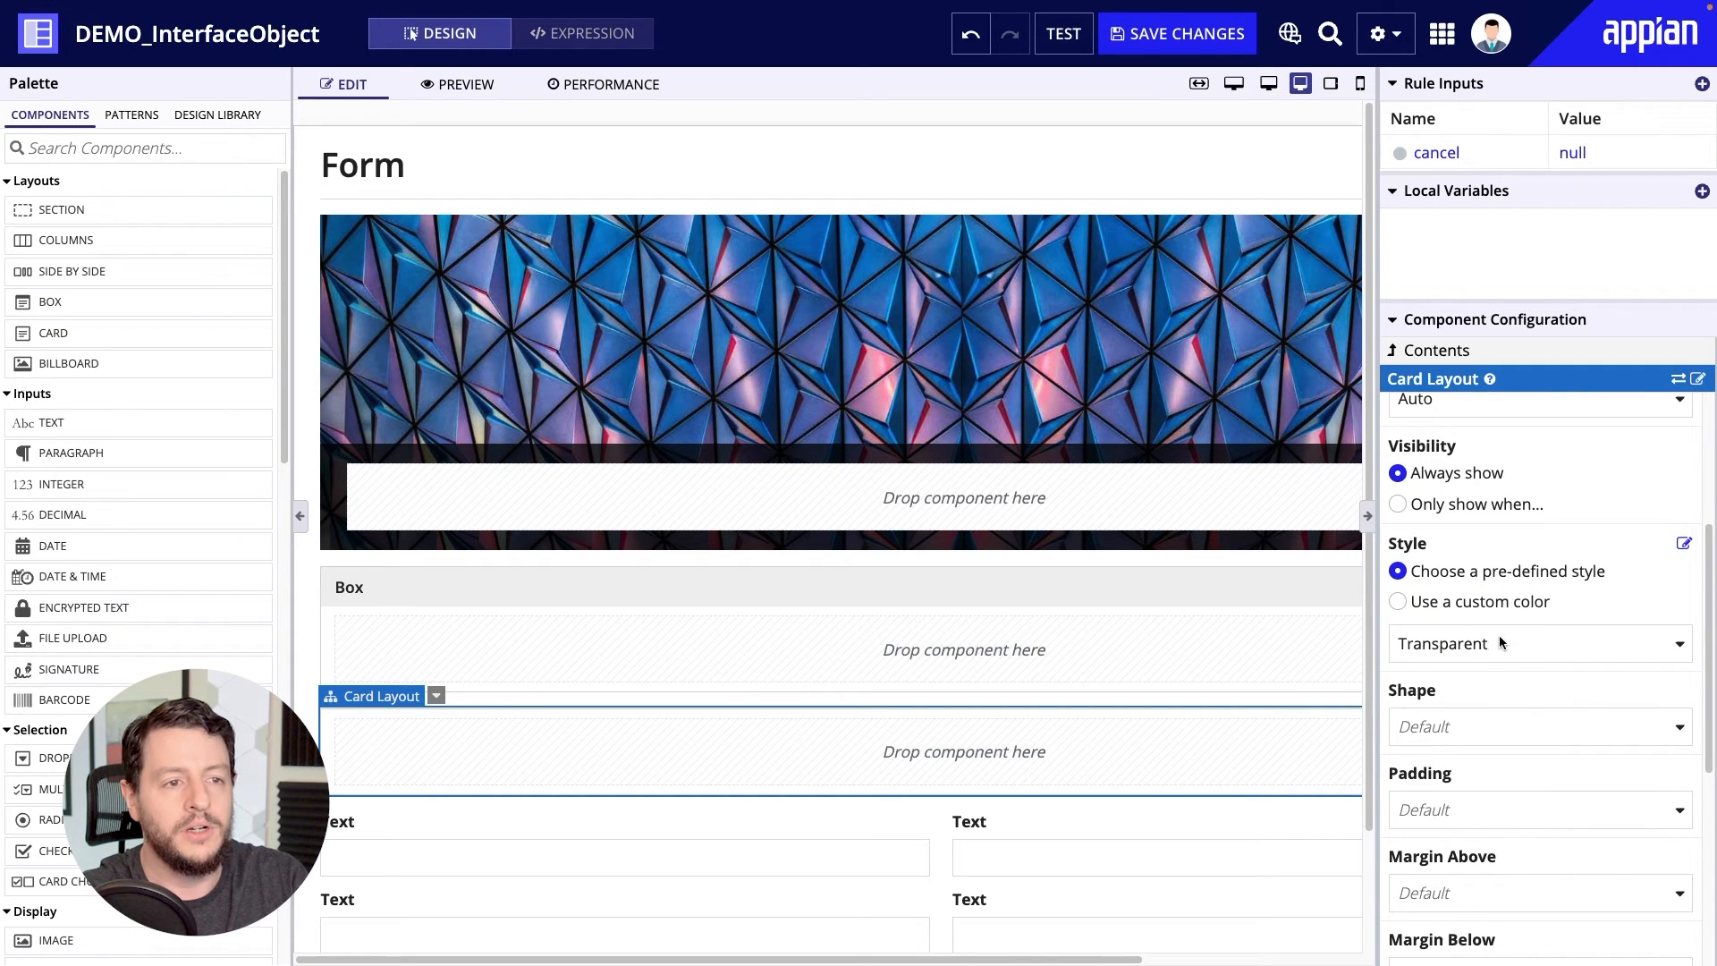
{"action": "left_click", "coordinate": [1514, 642]}
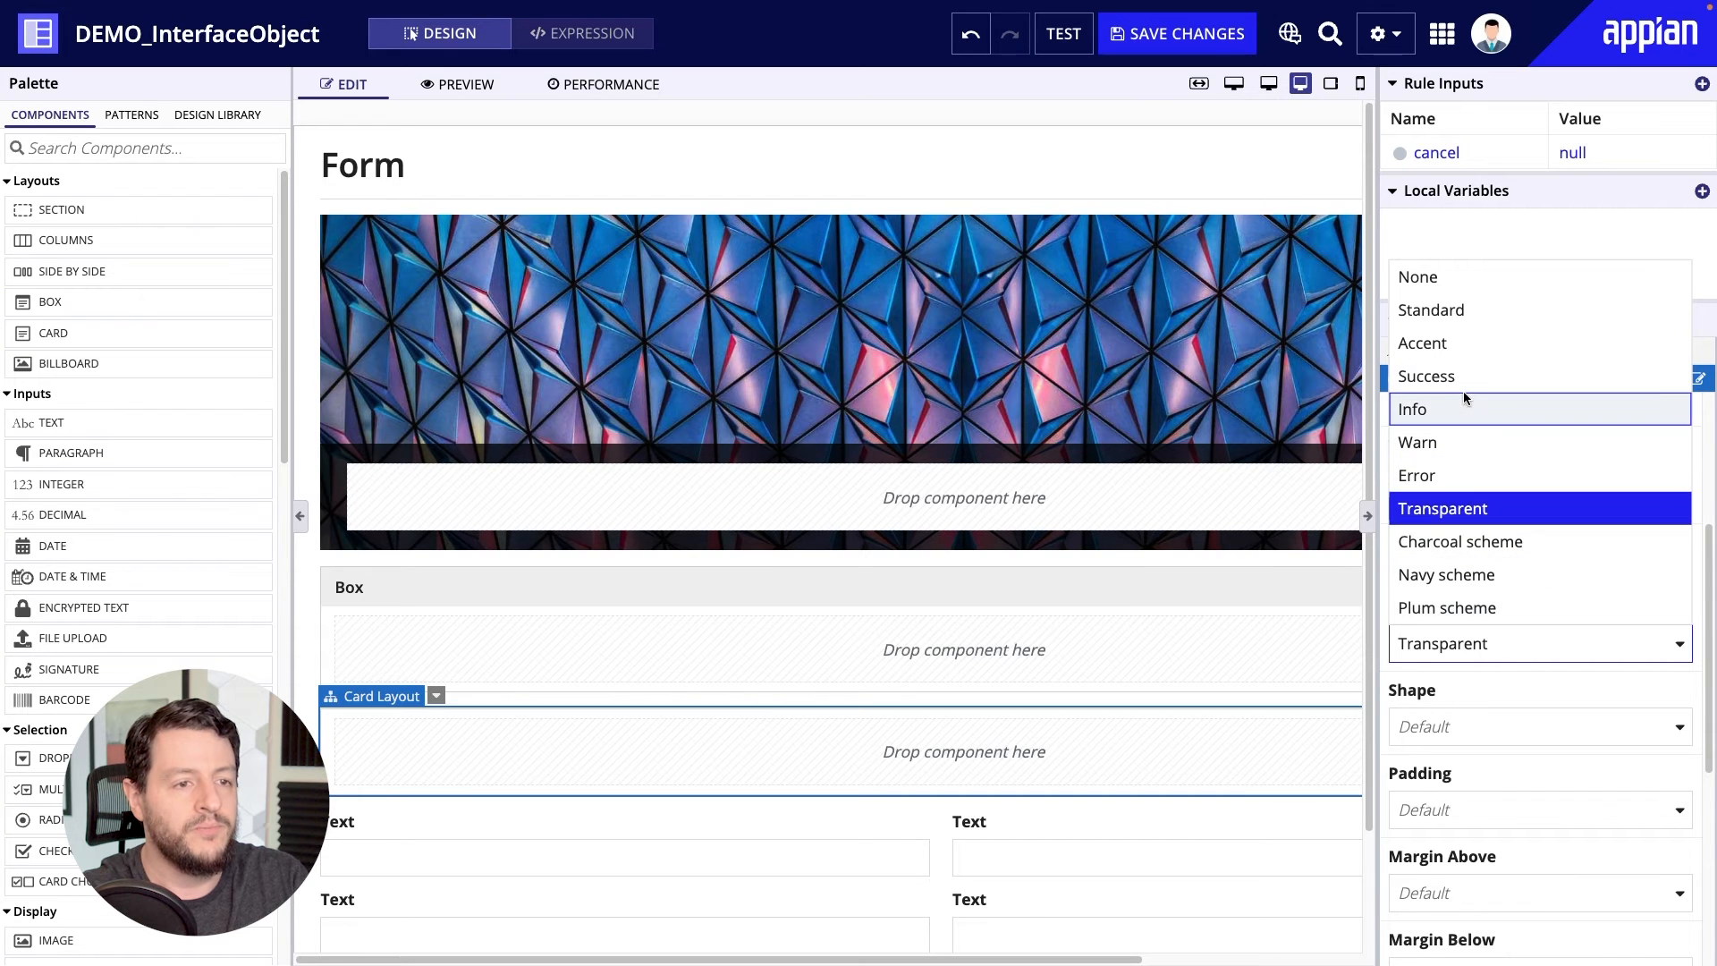
{"action": "left_click", "coordinate": [1461, 347]}
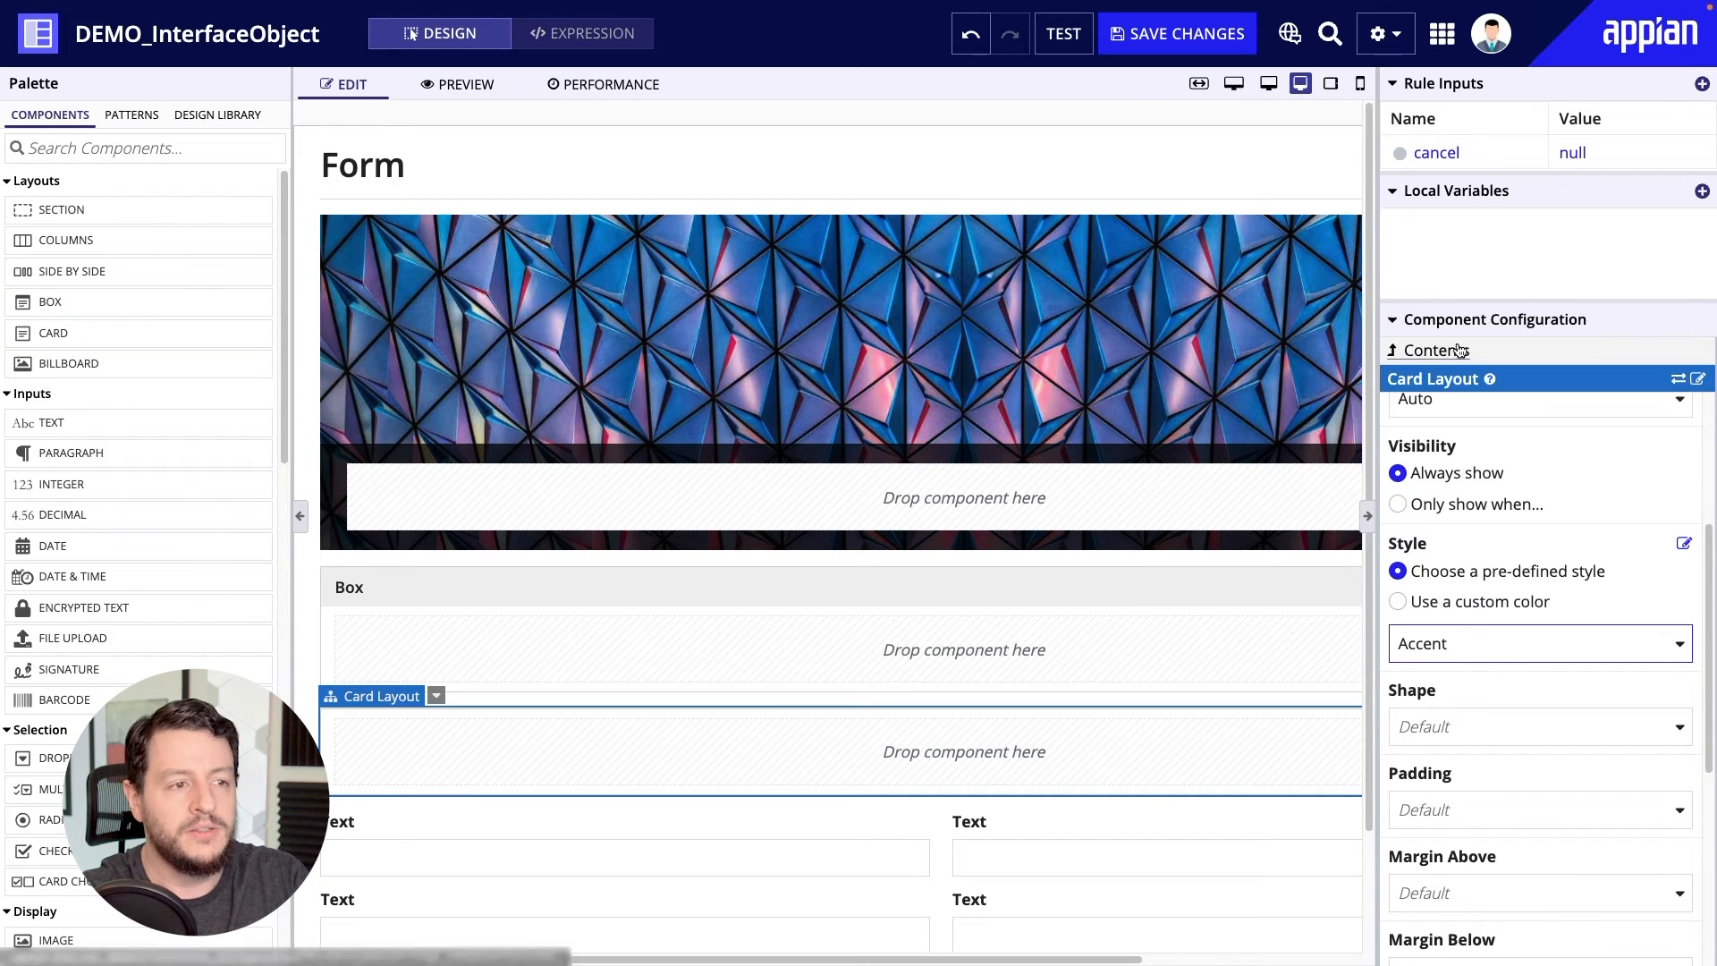
{"action": "left_click", "coordinate": [1536, 649]}
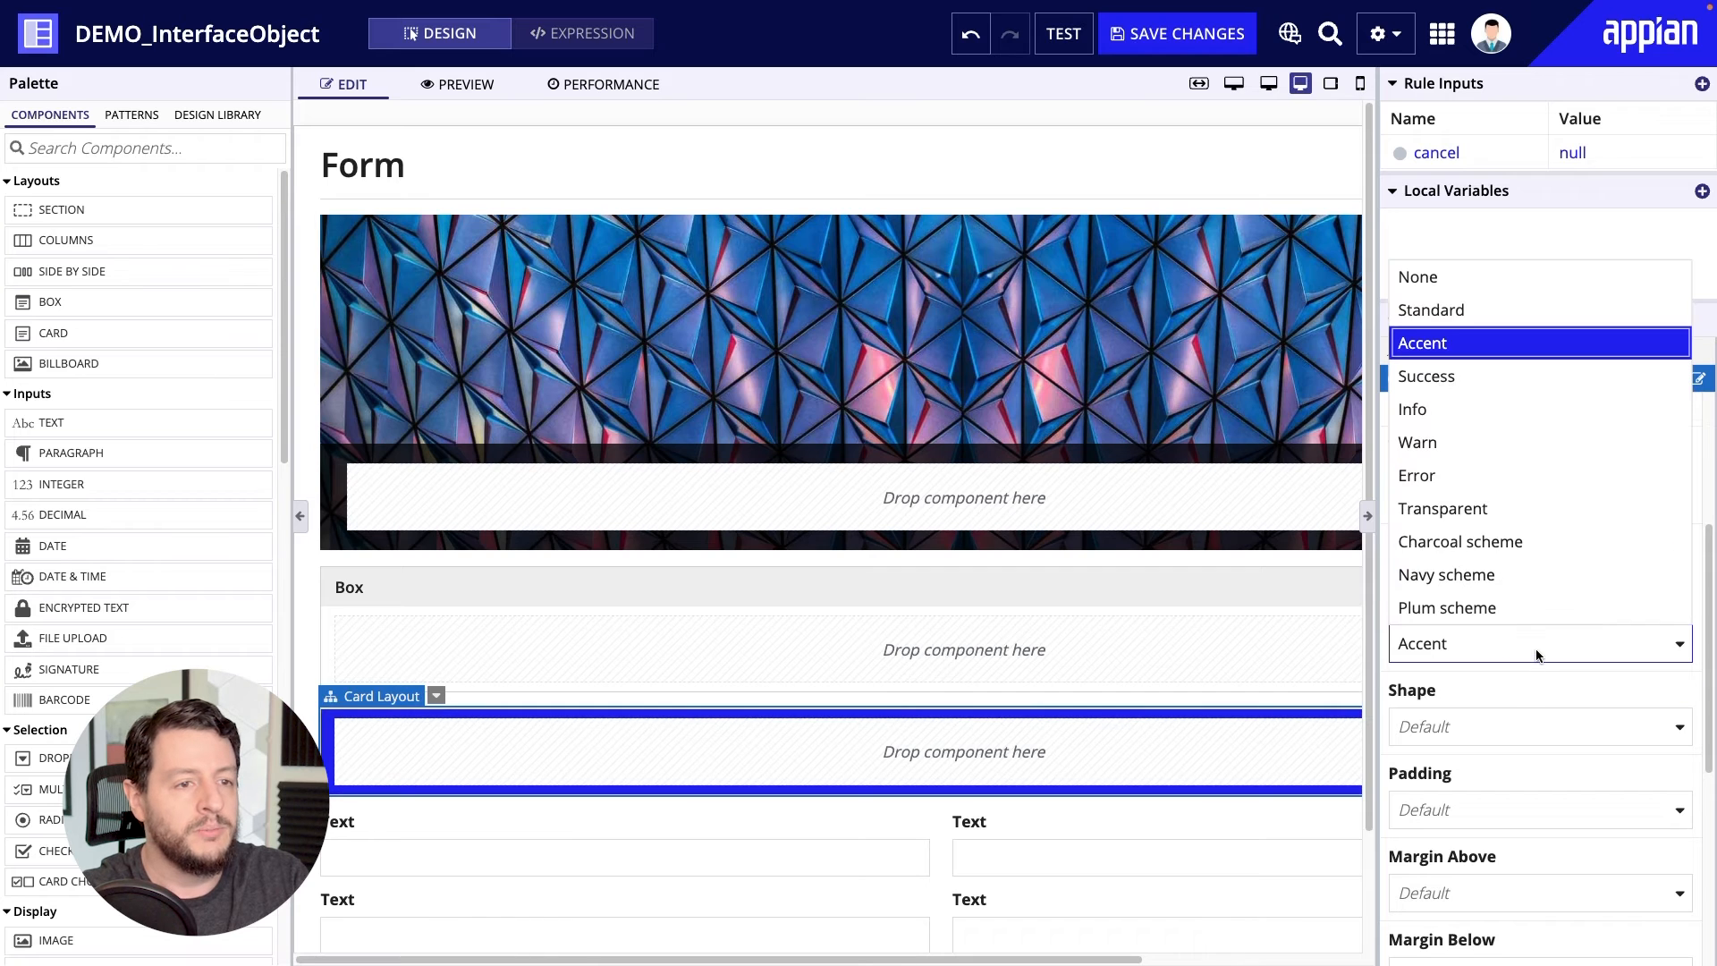
{"action": "left_click", "coordinate": [1477, 380]}
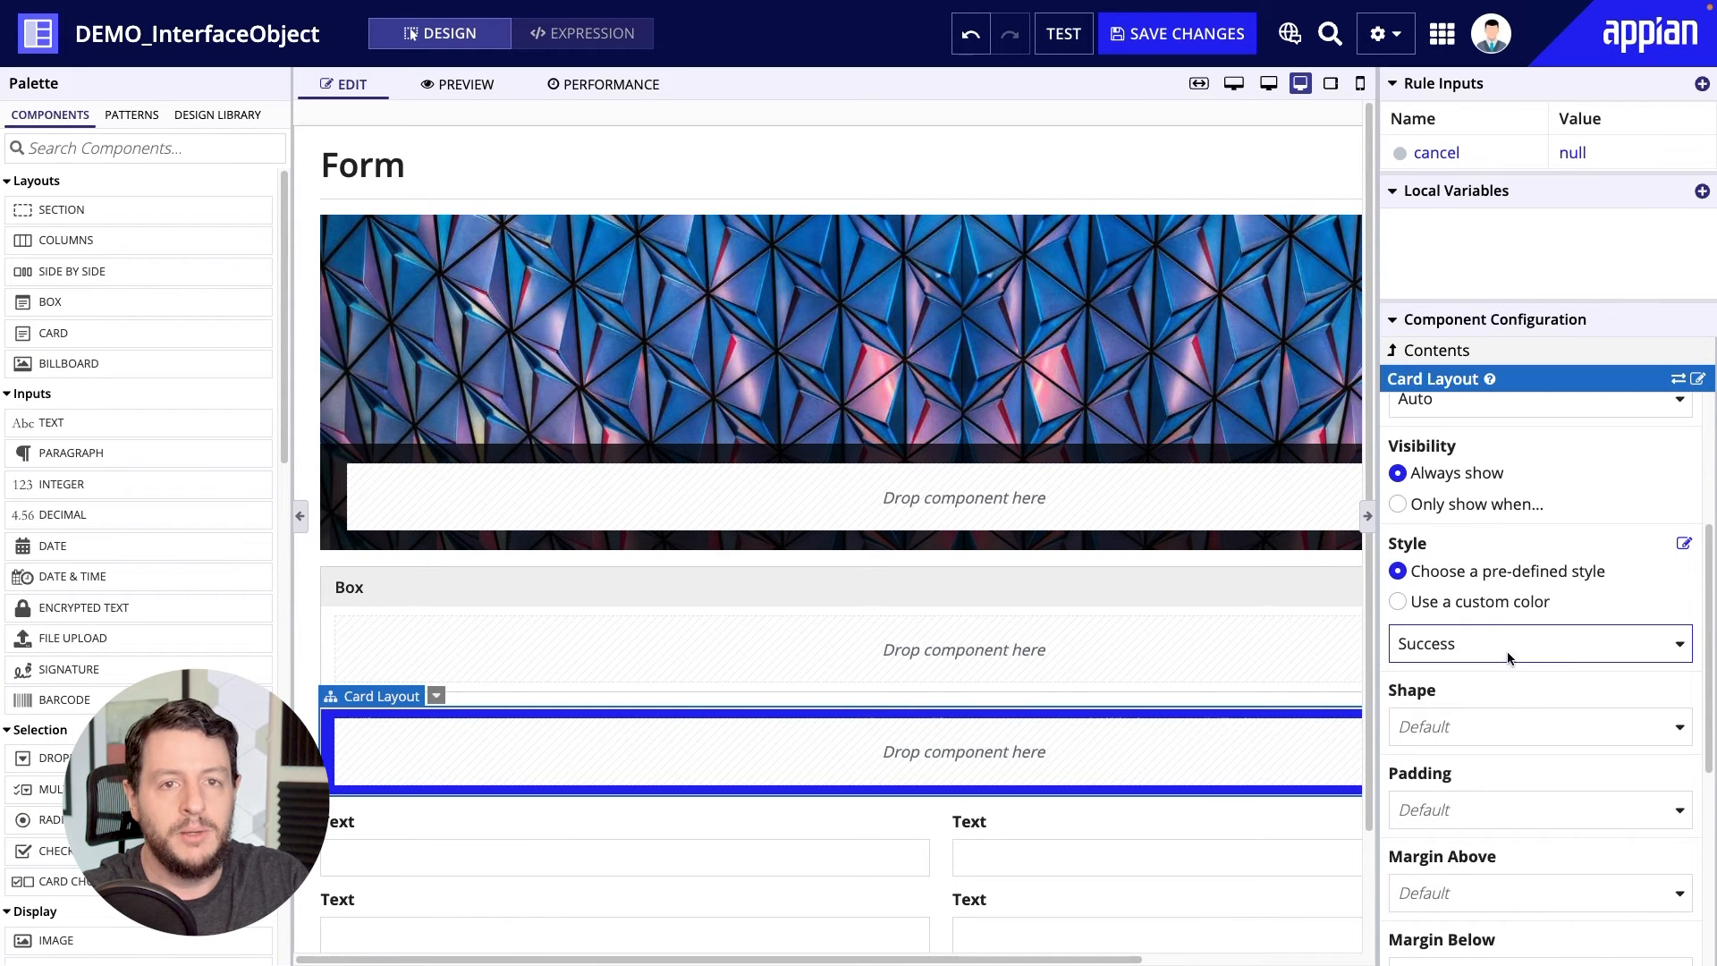
{"action": "left_click", "coordinate": [1536, 654]}
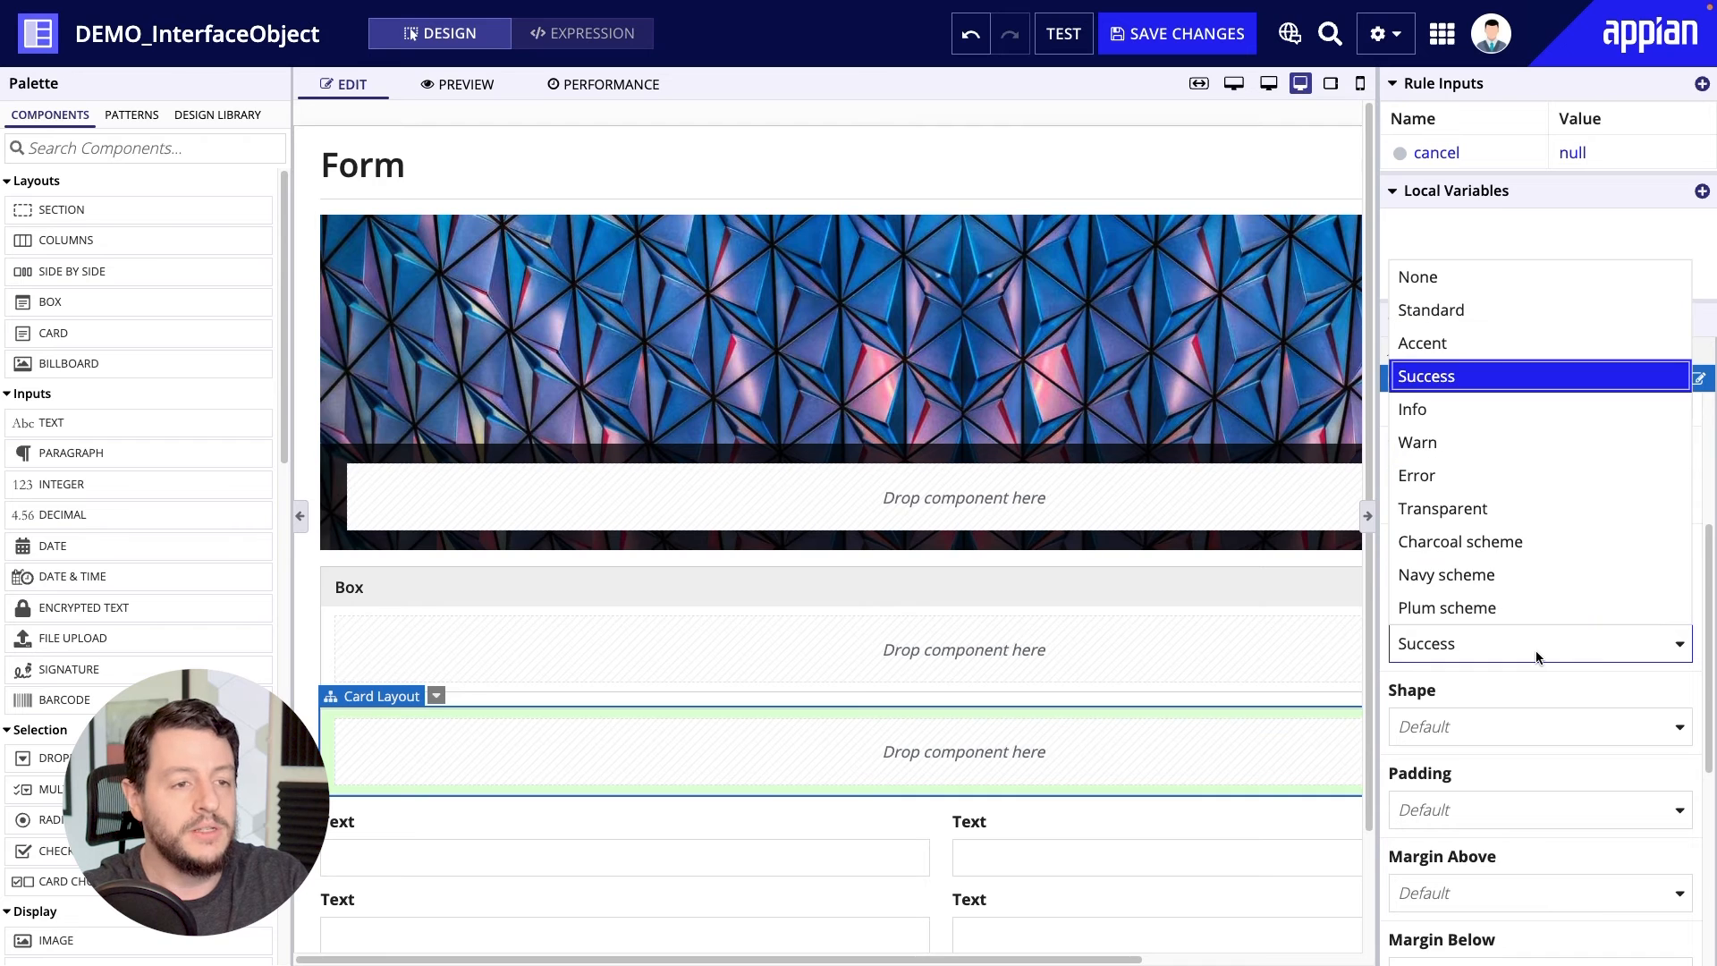
{"action": "left_click", "coordinate": [1463, 449]}
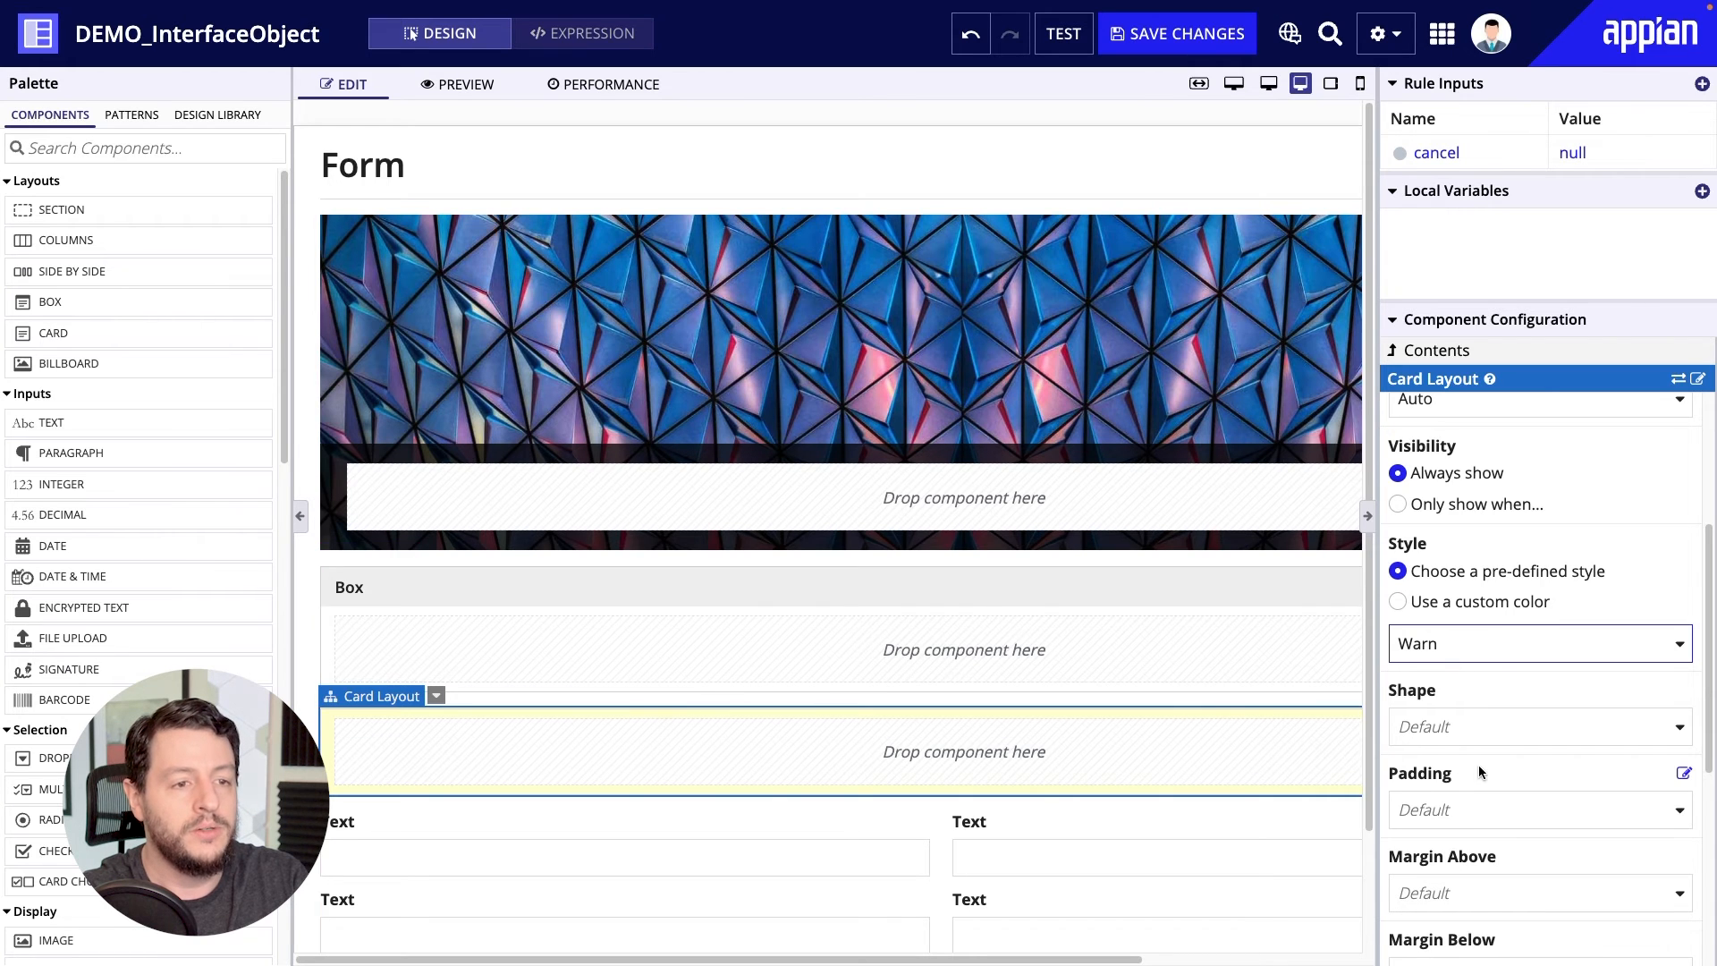
{"action": "scroll", "coordinate": [1478, 765], "scroll_direction": "down", "scroll_amount": 4}
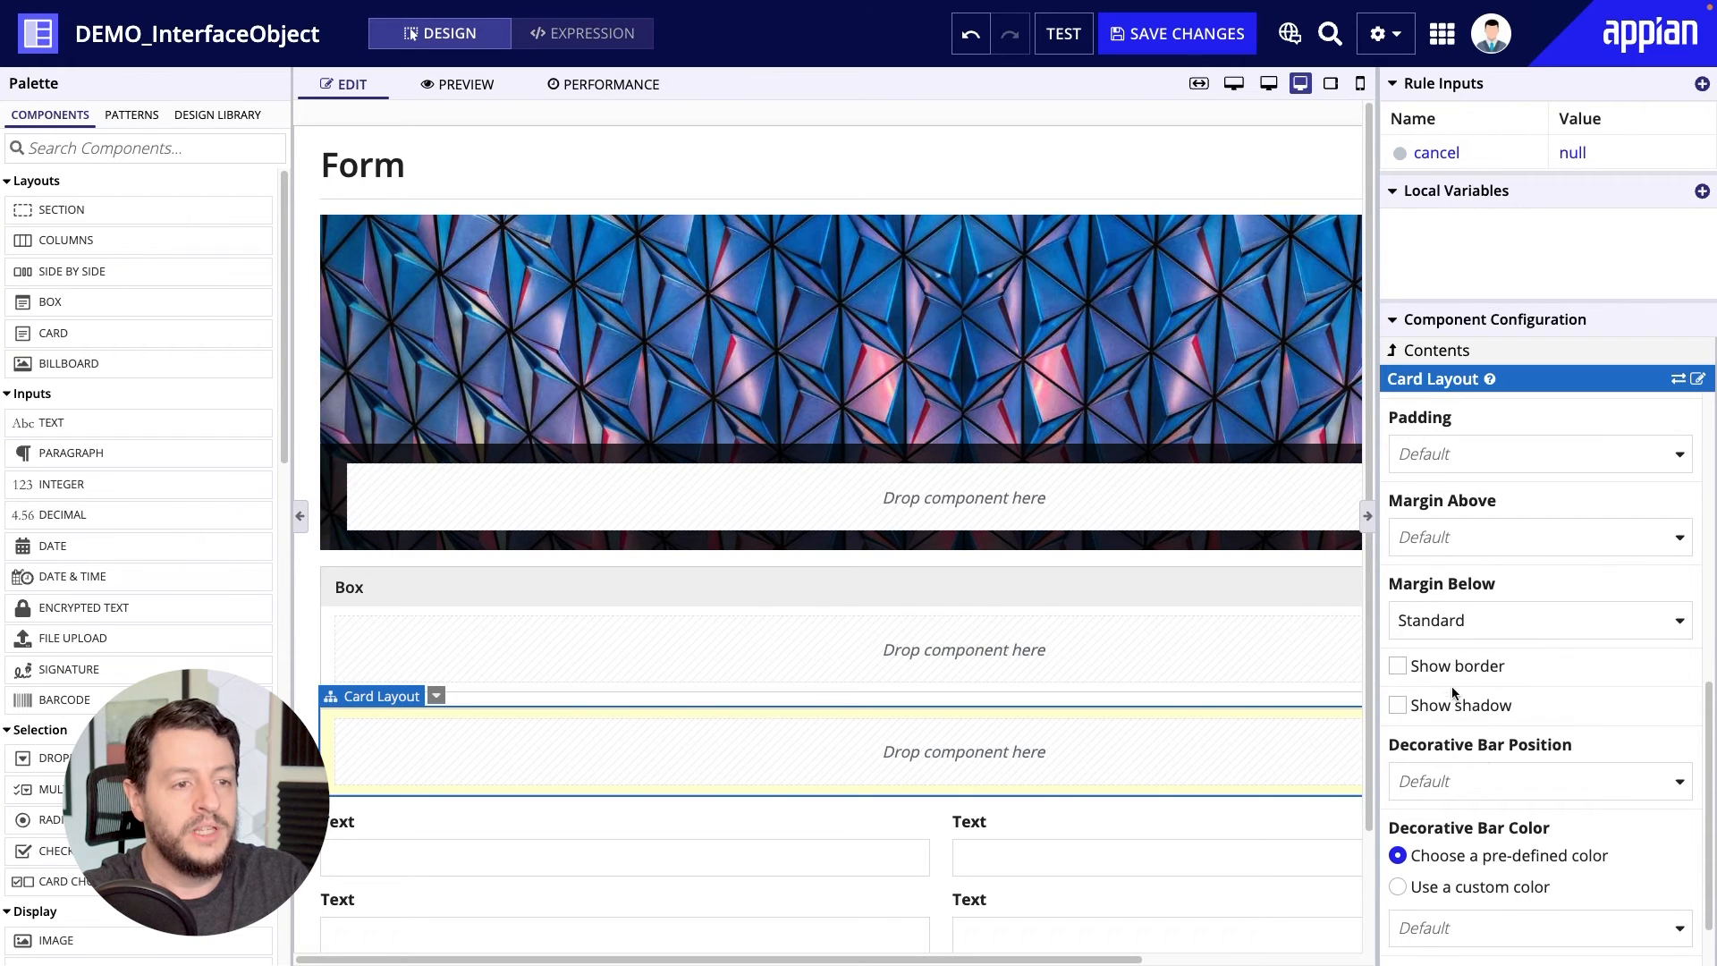
{"action": "left_click", "coordinate": [1451, 704]}
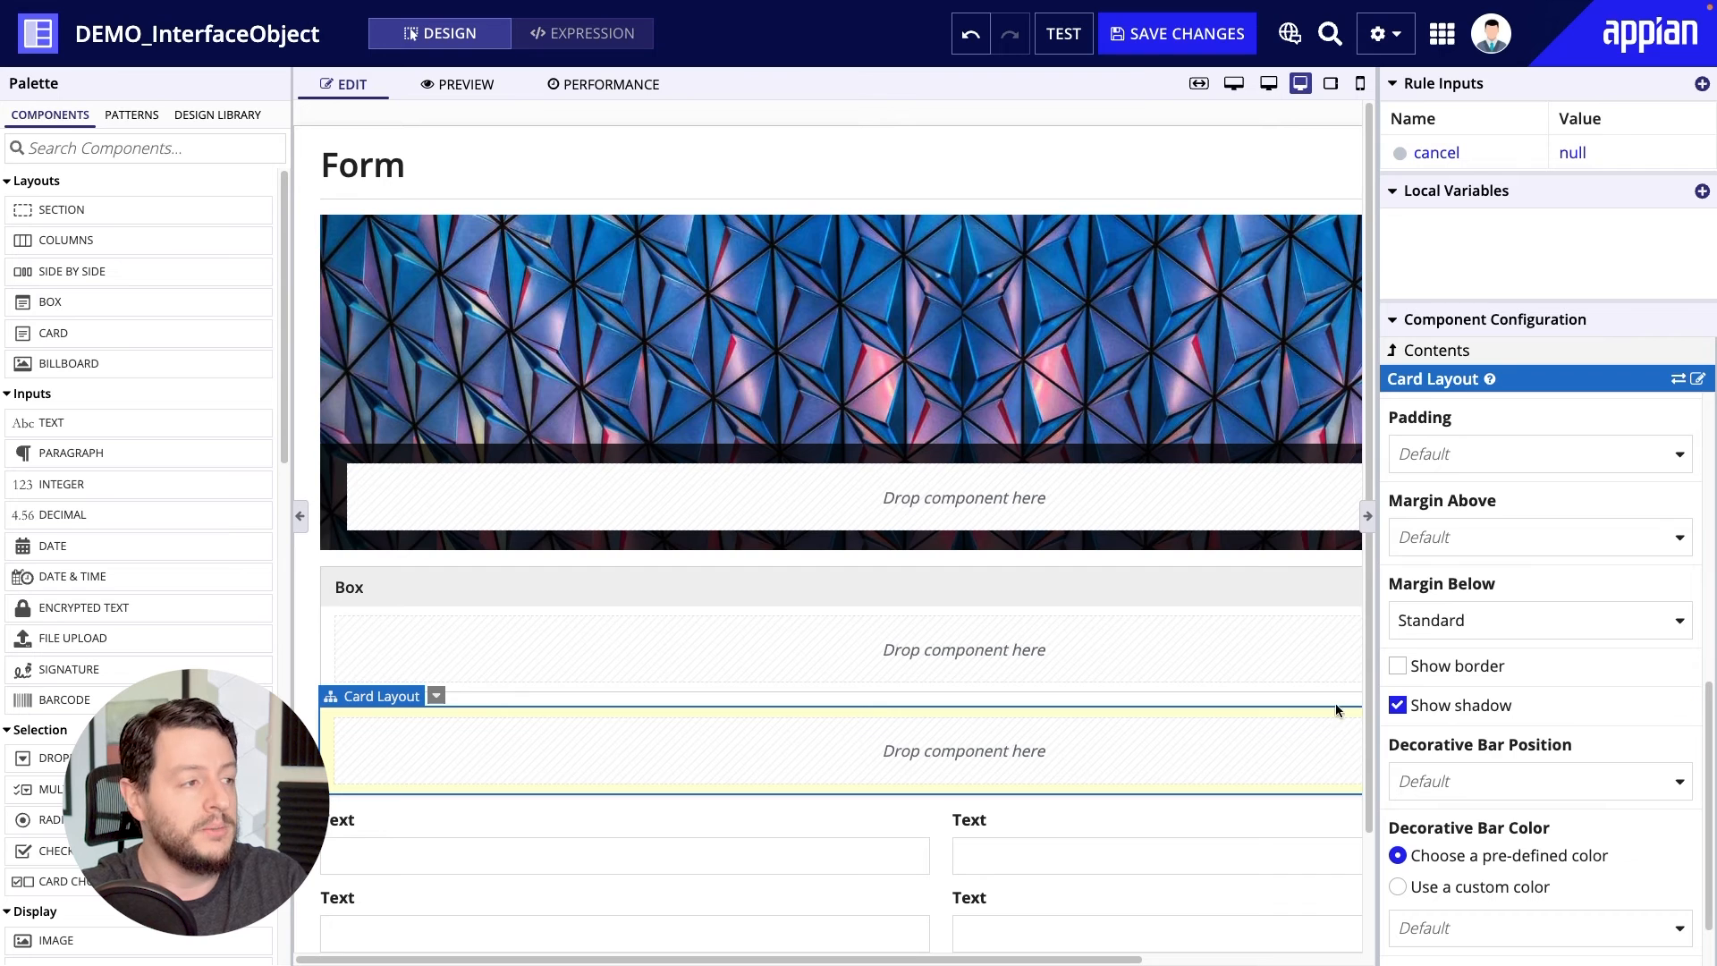
Delete the card, box and billboard layouts from above the text input columns.
{"action": "left_click", "coordinate": [435, 695]}
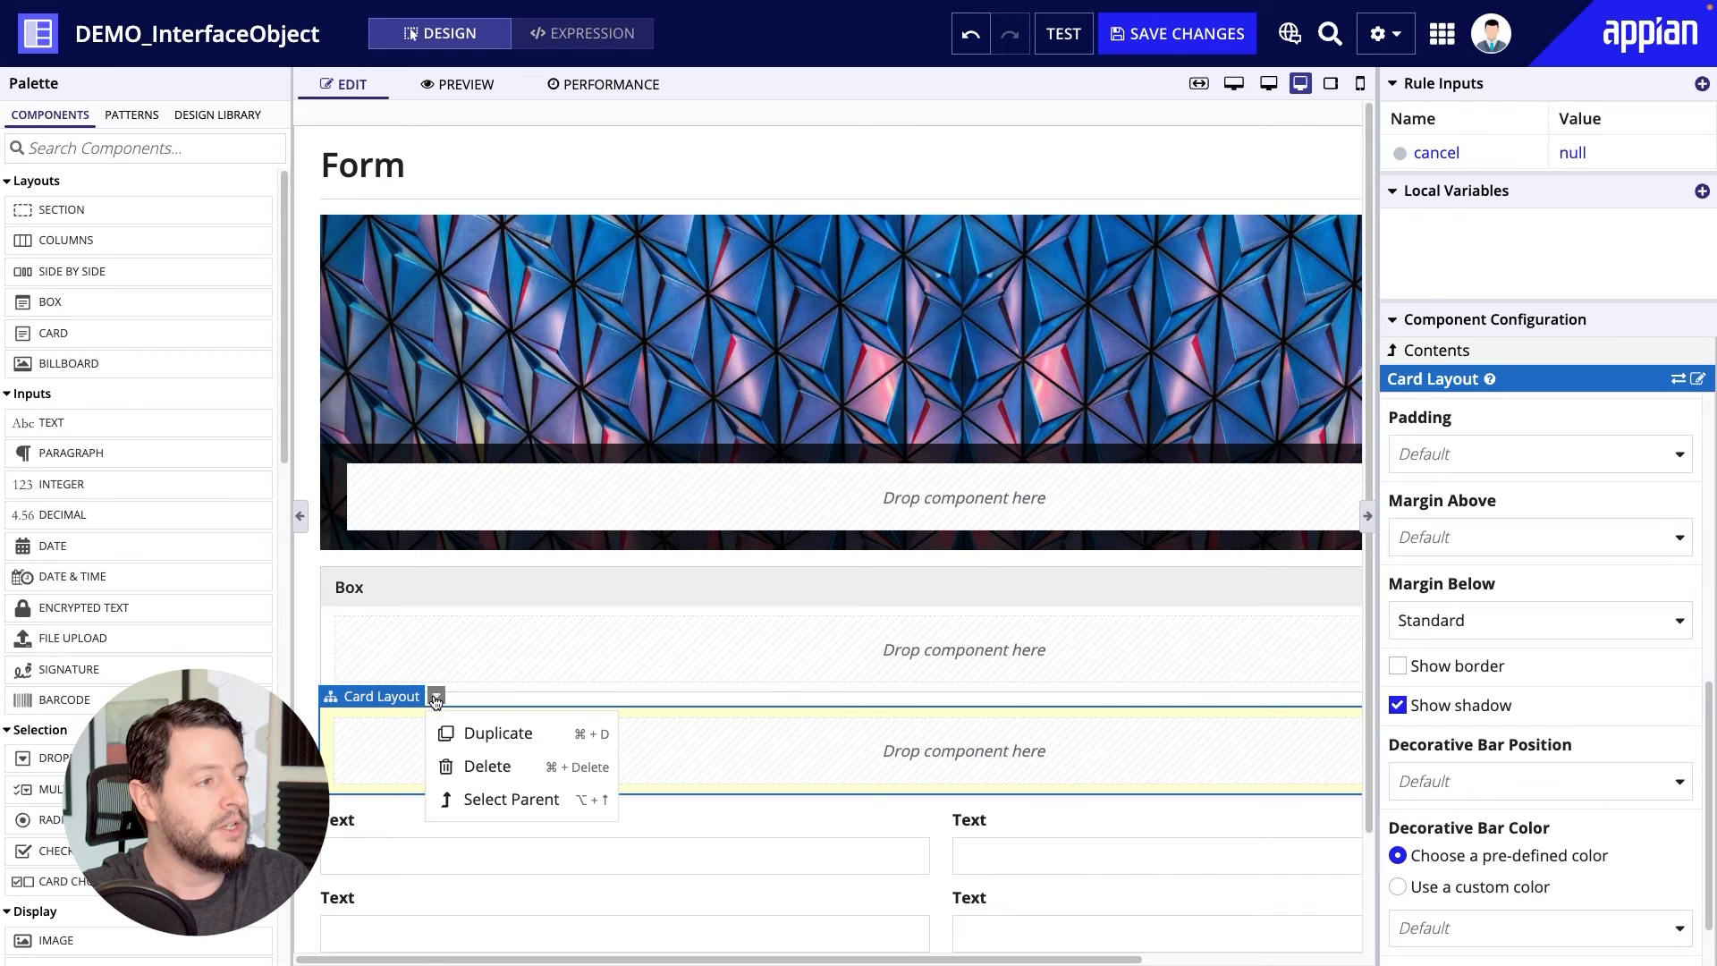
{"action": "left_click", "coordinate": [499, 774]}
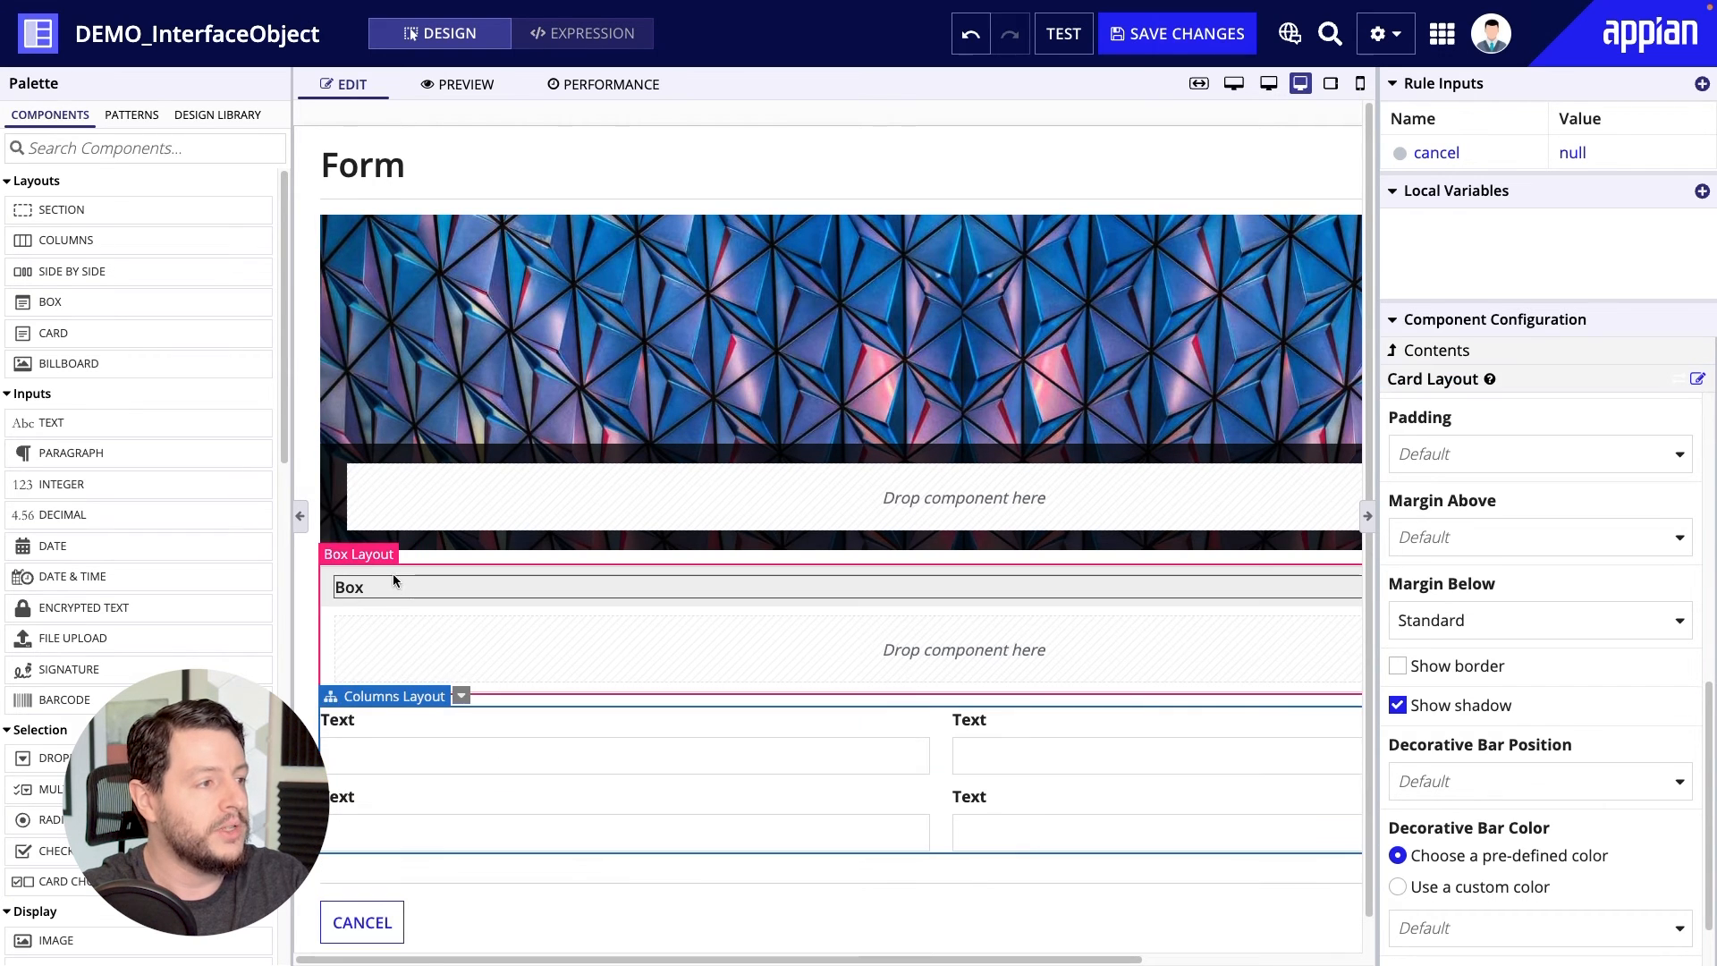
{"action": "left_click", "coordinate": [430, 553]}
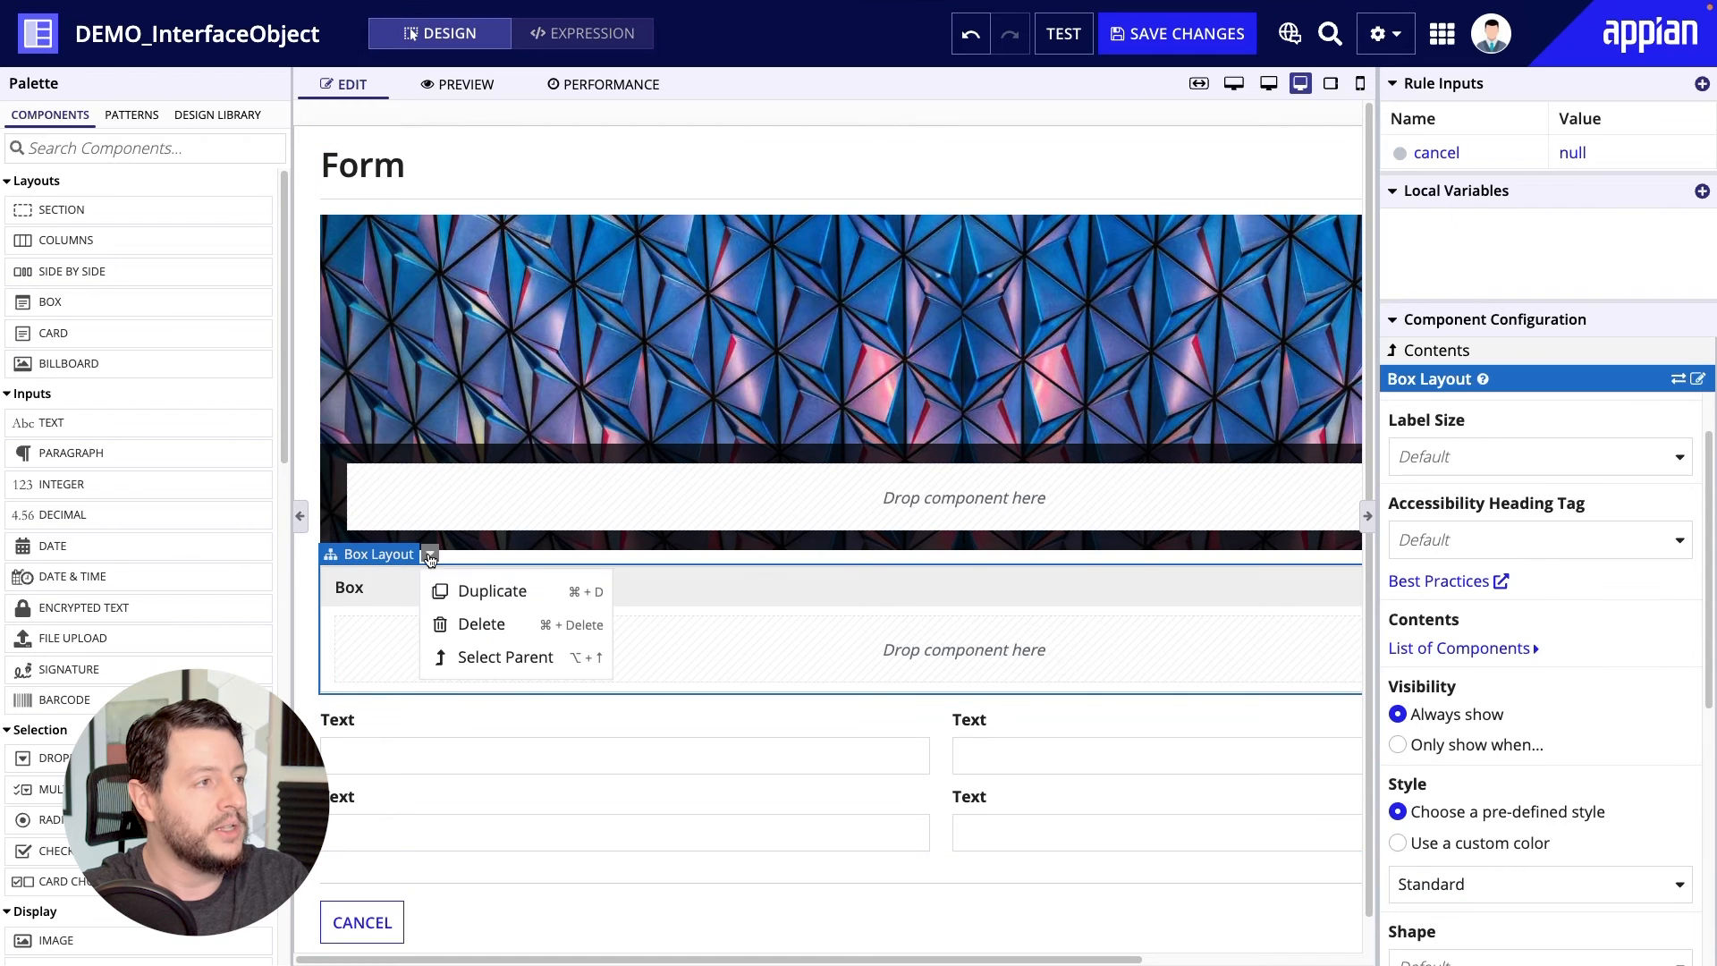
{"action": "left_click", "coordinate": [466, 620]}
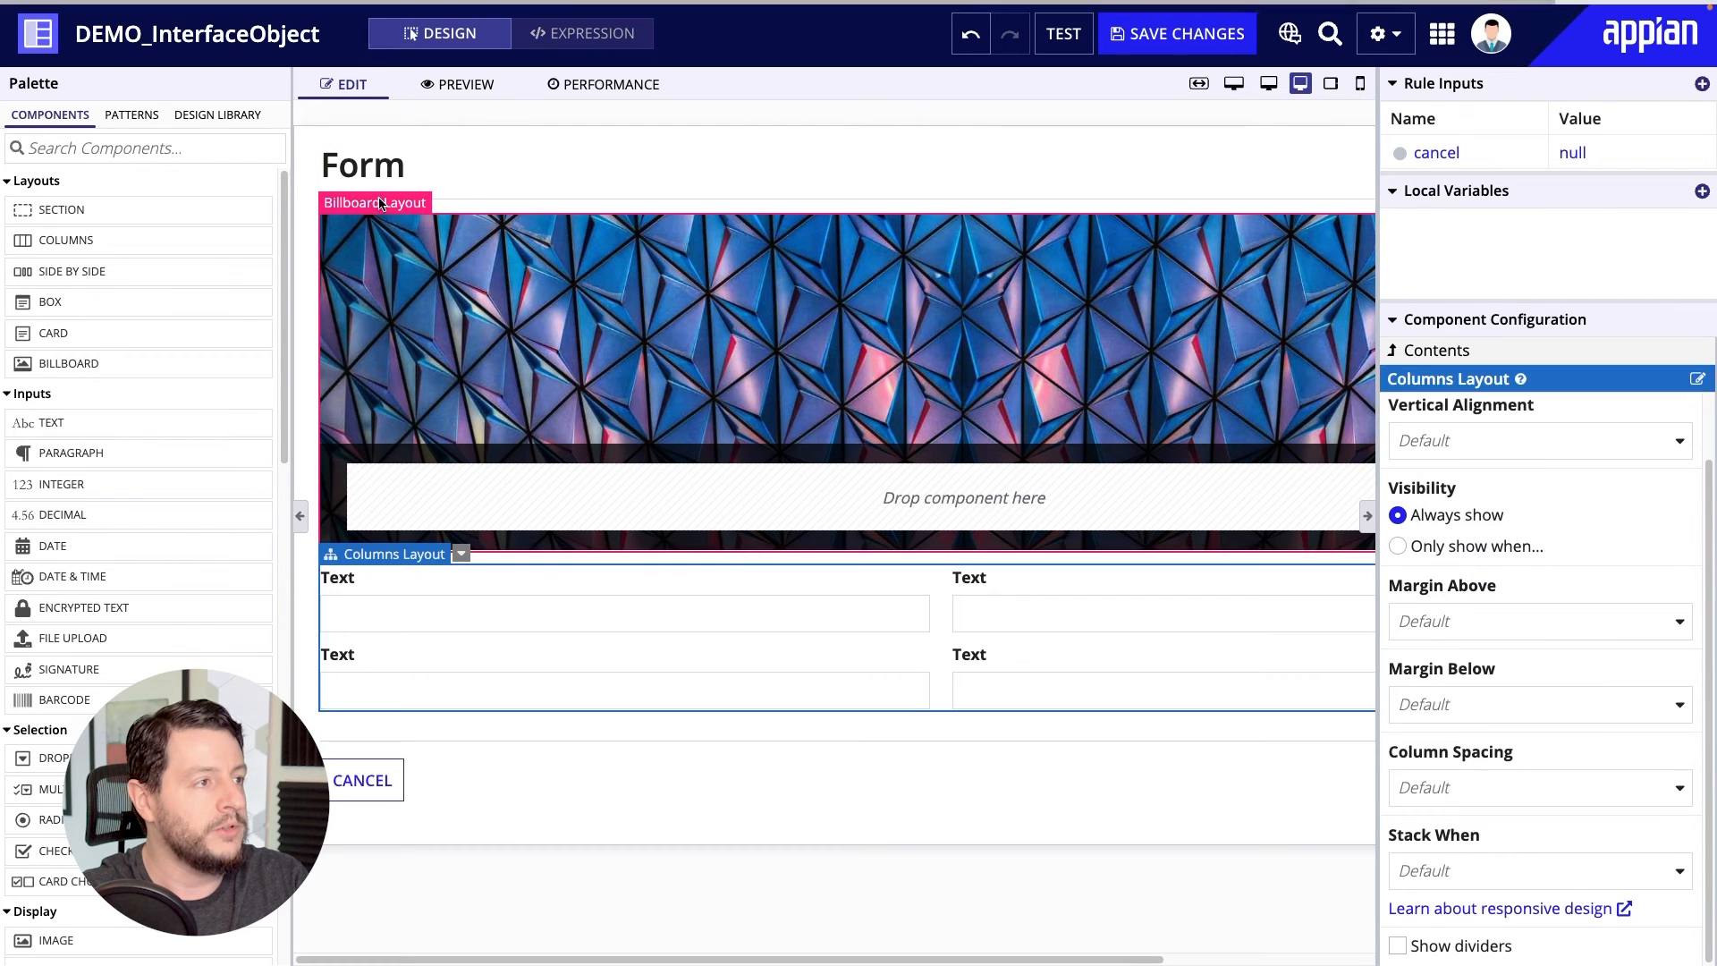
{"action": "left_click", "coordinate": [464, 203]}
{"action": "left_click", "coordinate": [522, 279]}
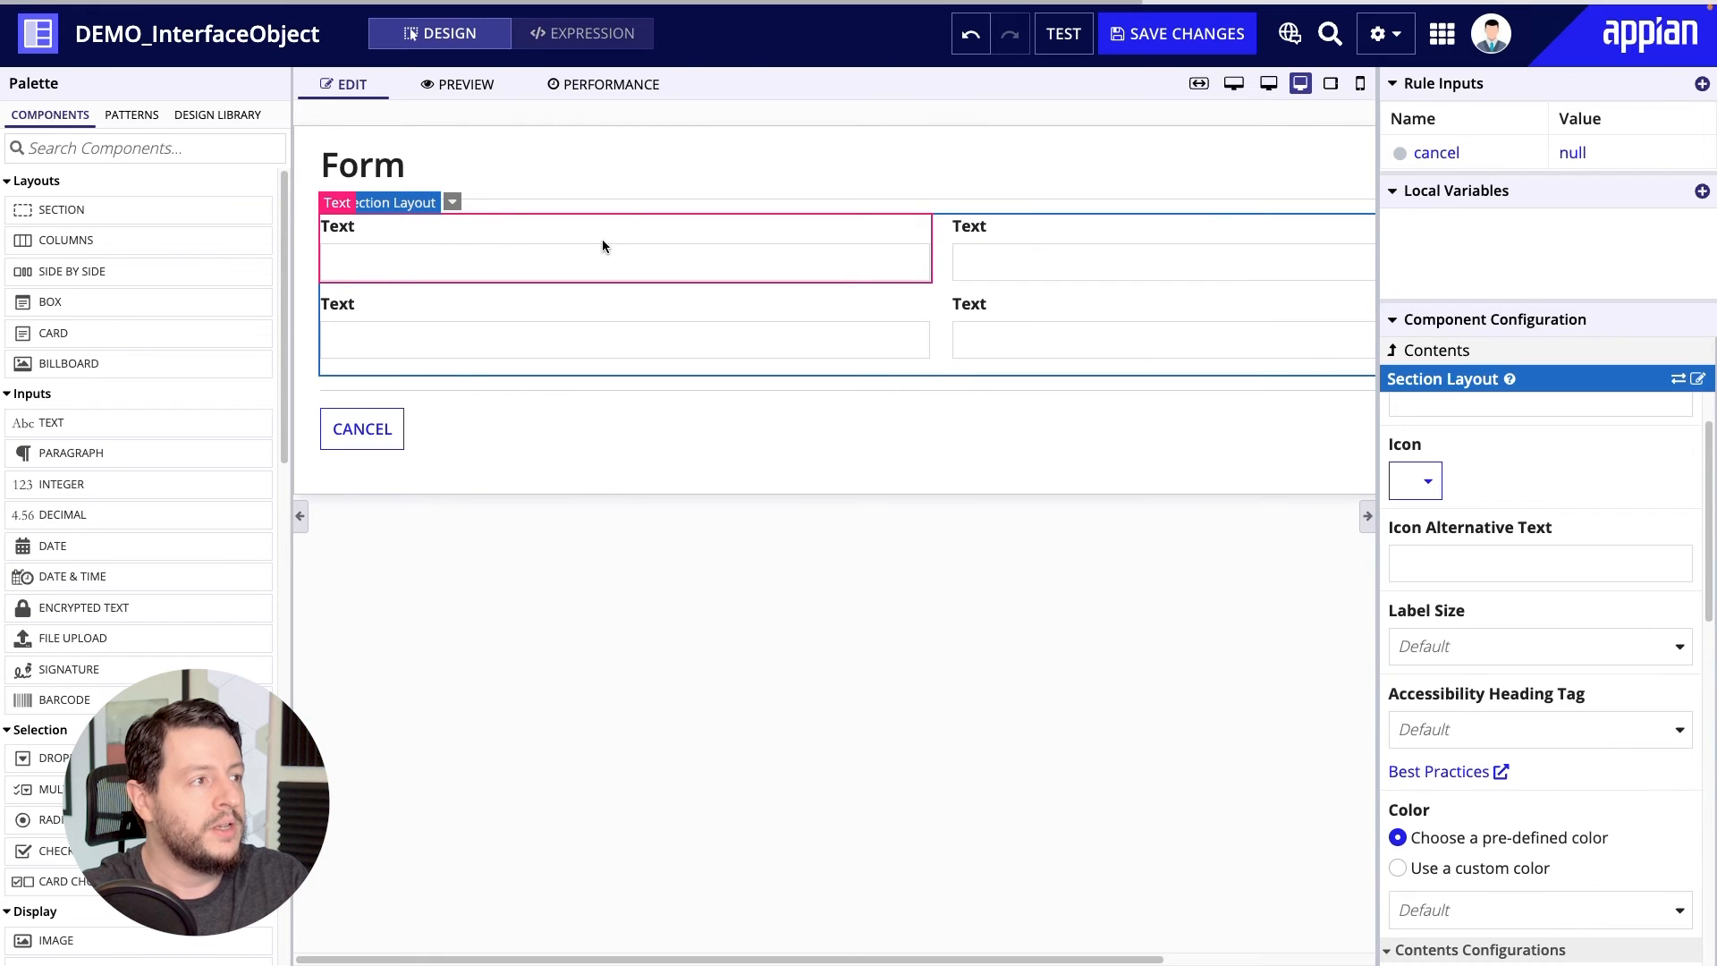
Set the label of the first text input in the first column to "First Name".
{"action": "left_click", "coordinate": [560, 223]}
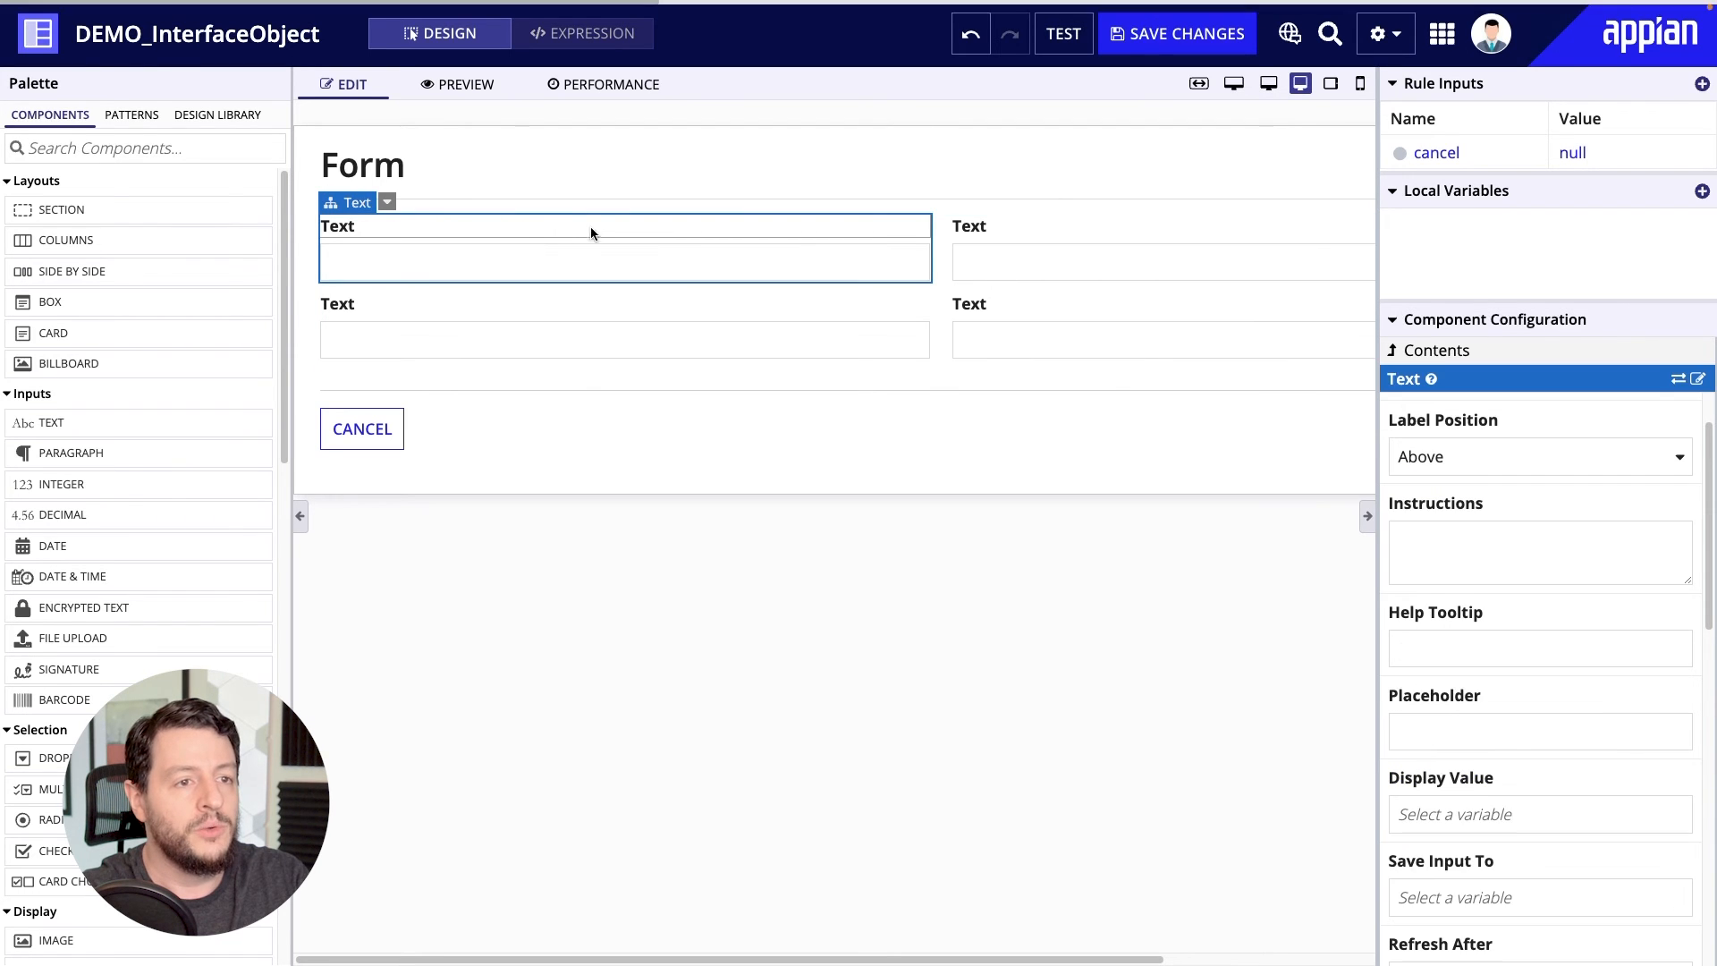
{"action": "double_click", "coordinate": [1447, 443]}
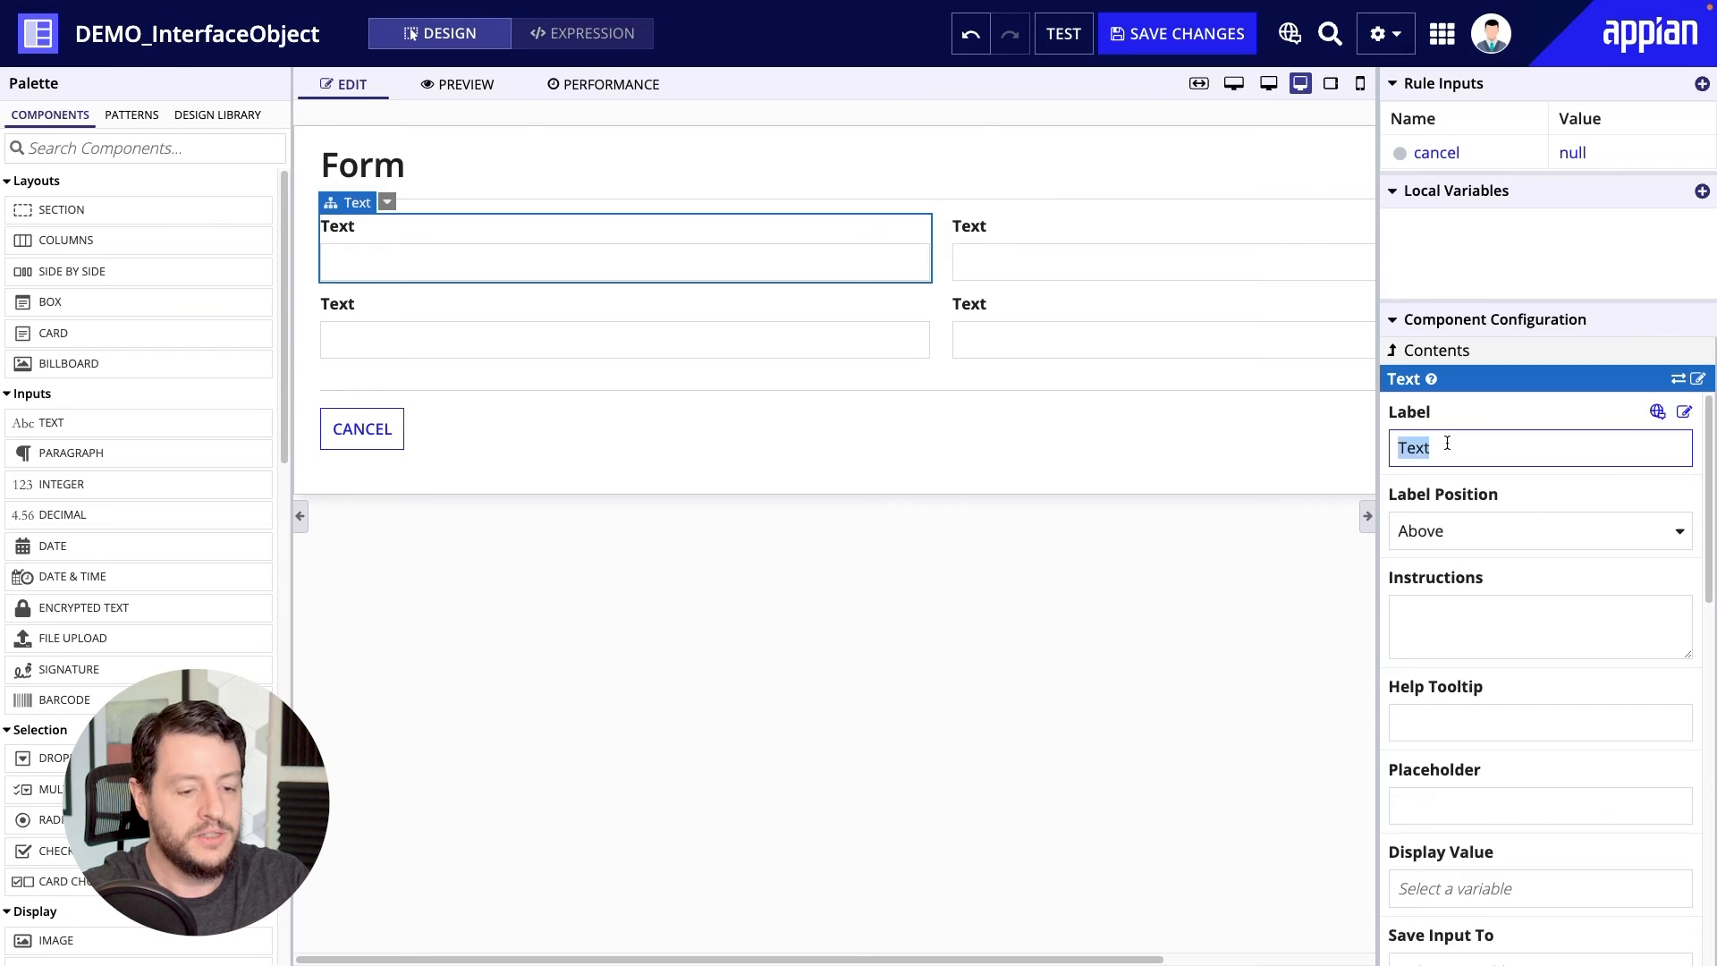
{"action": "type", "text": "First Name"}
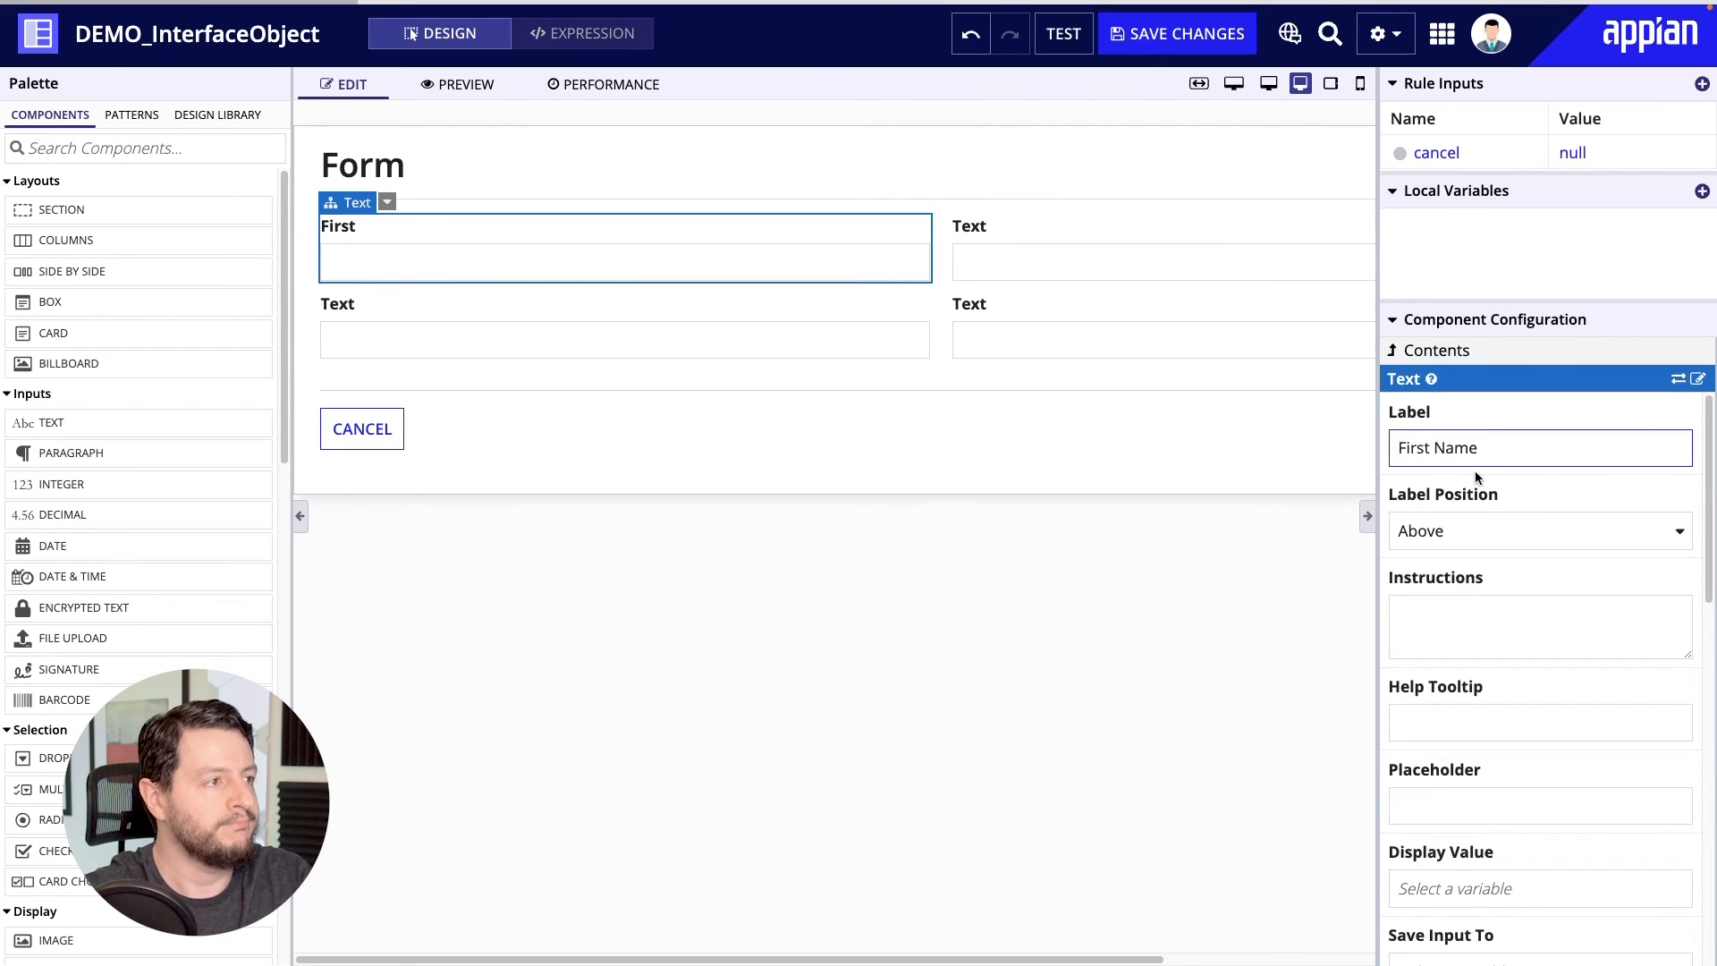
Try the Adjacent, Justified and Hidden label positions on the First Name input.
{"action": "left_click", "coordinate": [1543, 529]}
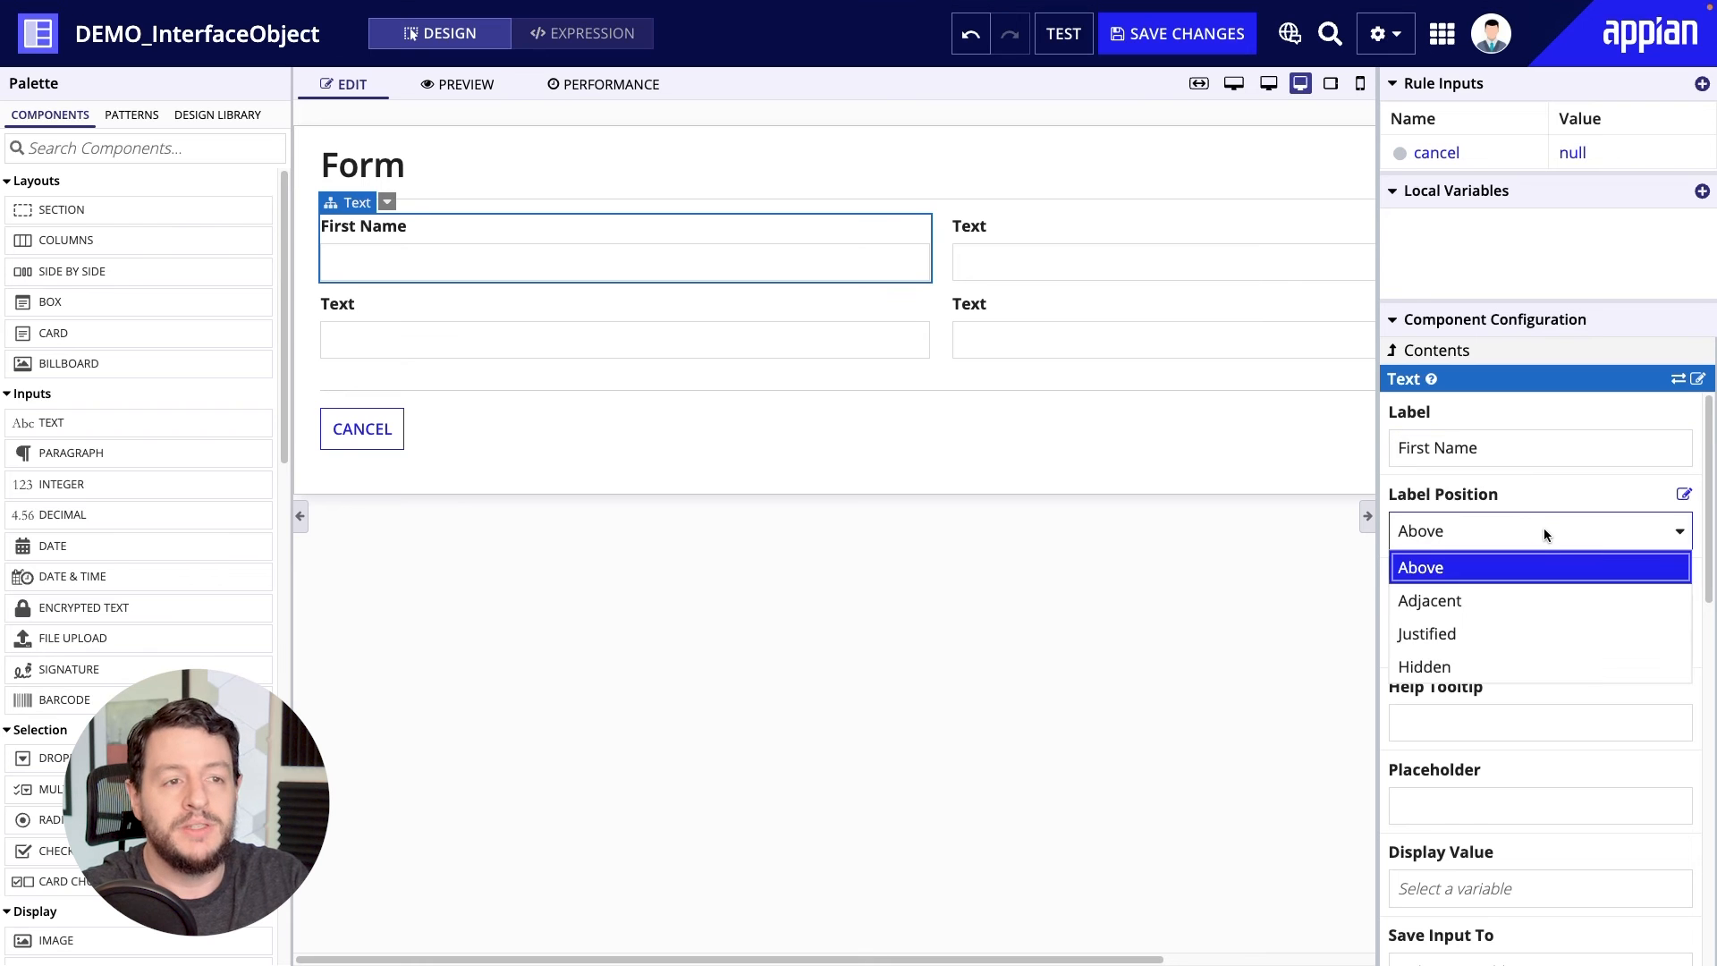
{"action": "left_click", "coordinate": [1536, 601]}
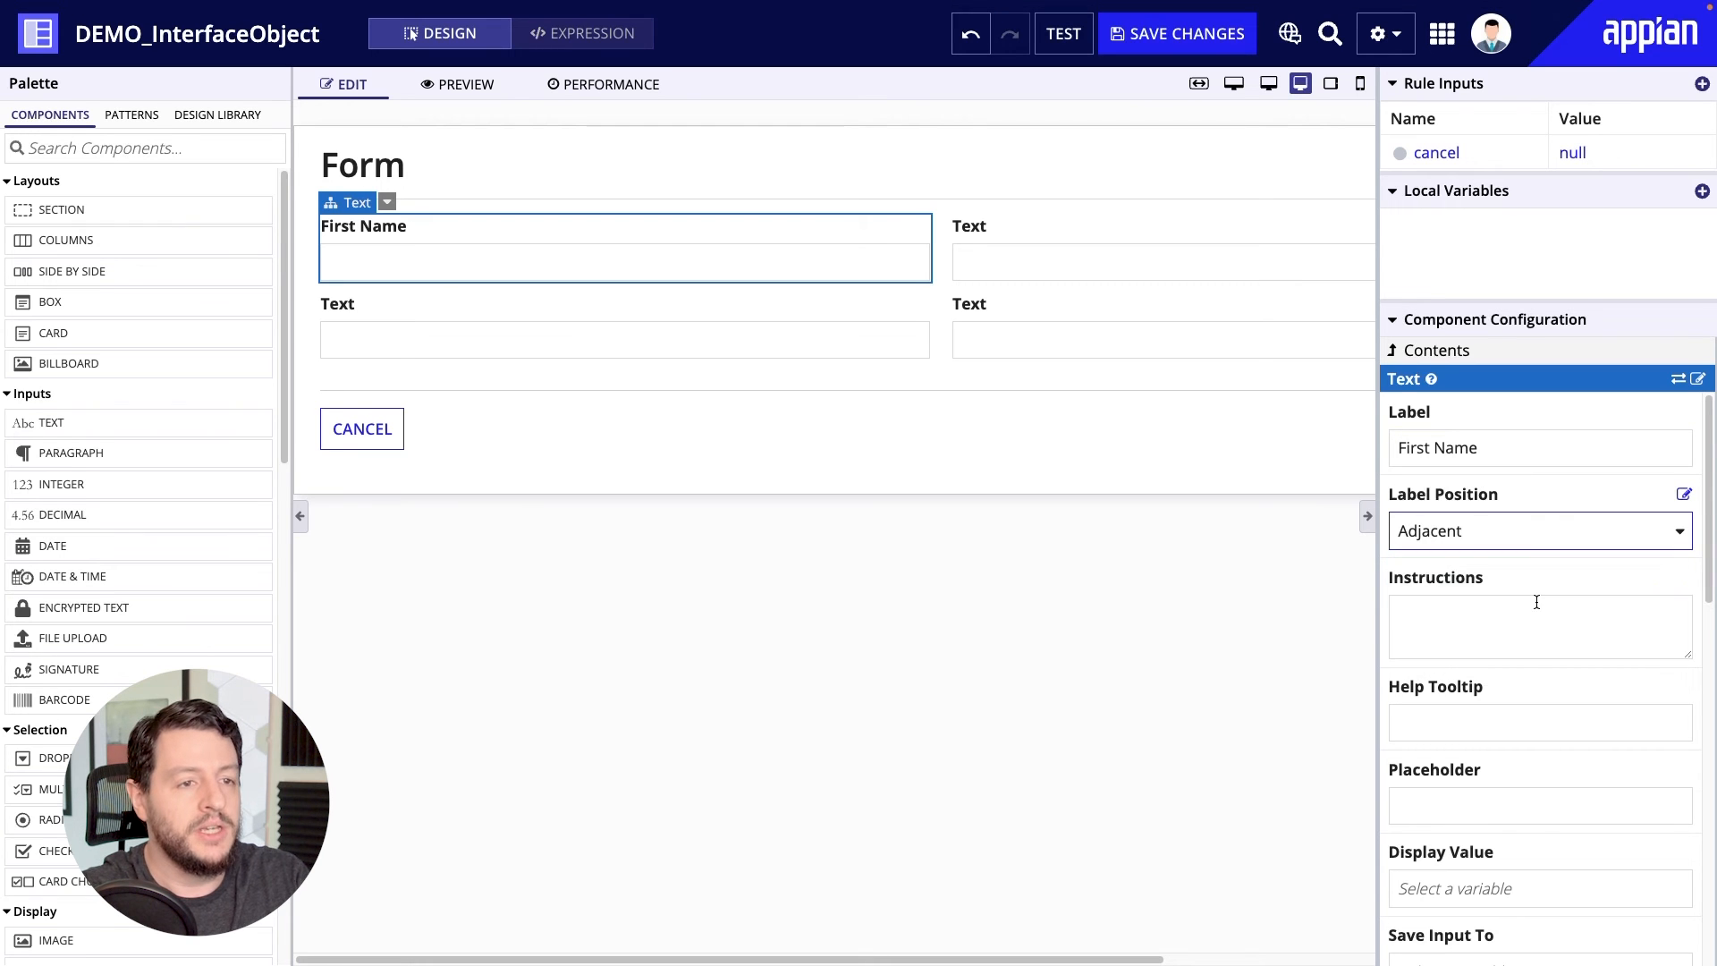
{"action": "left_click", "coordinate": [1524, 532]}
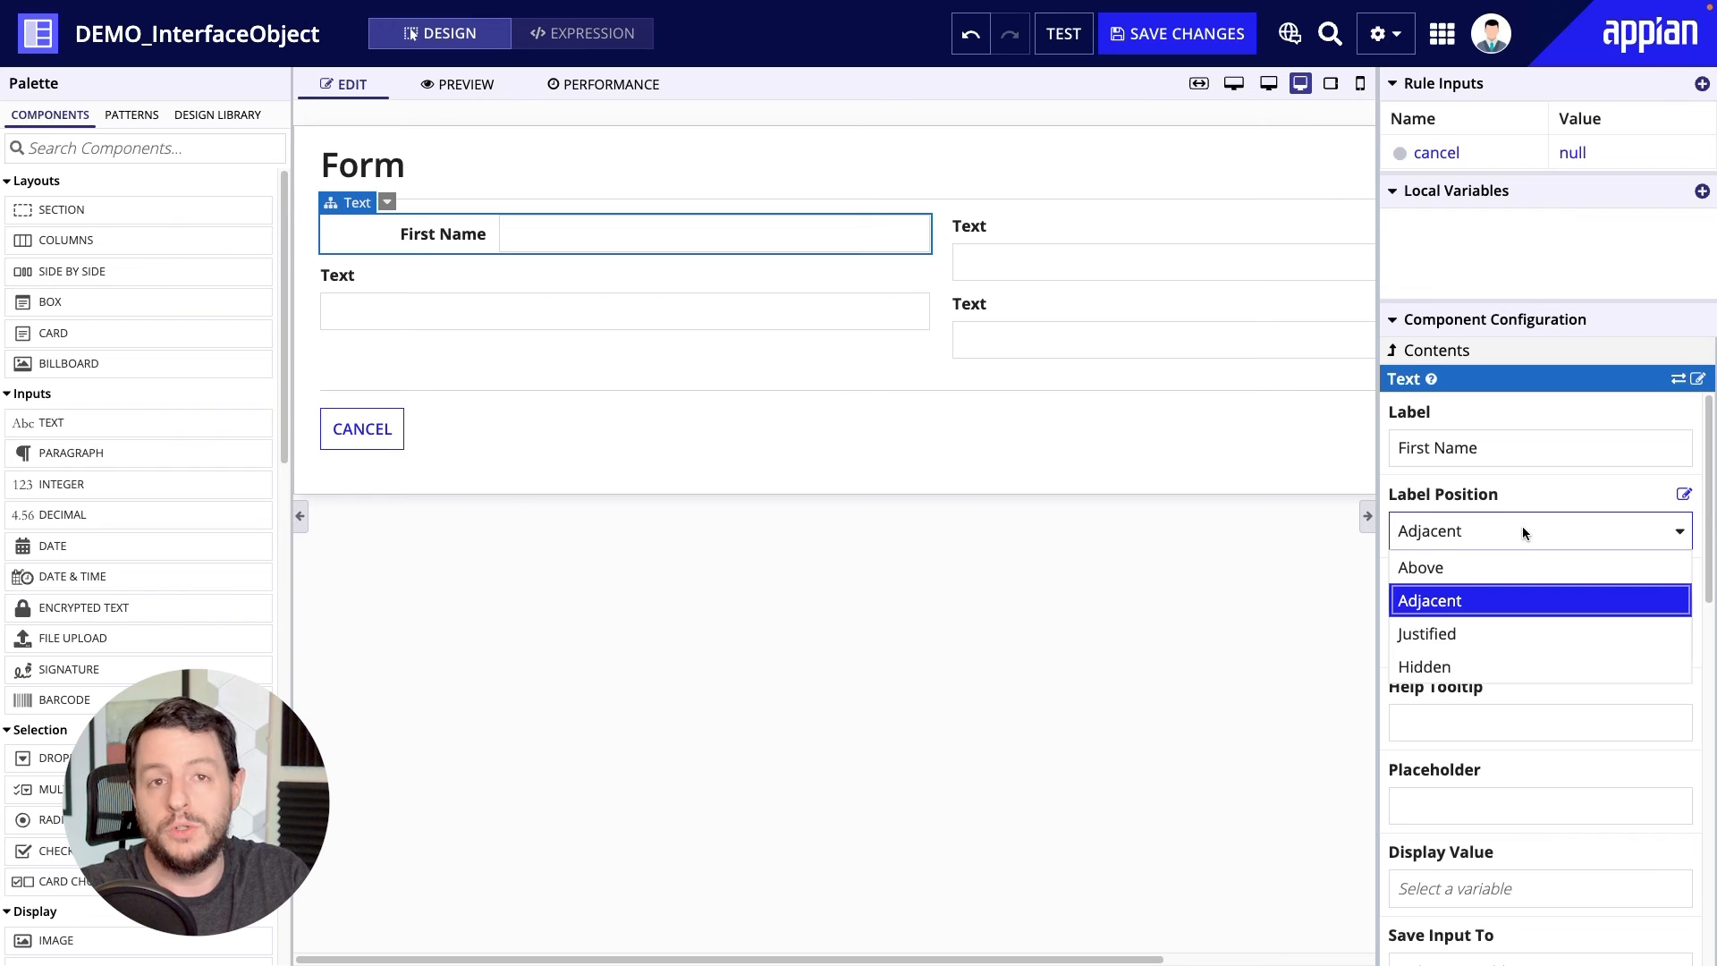
{"action": "left_click", "coordinate": [1518, 634]}
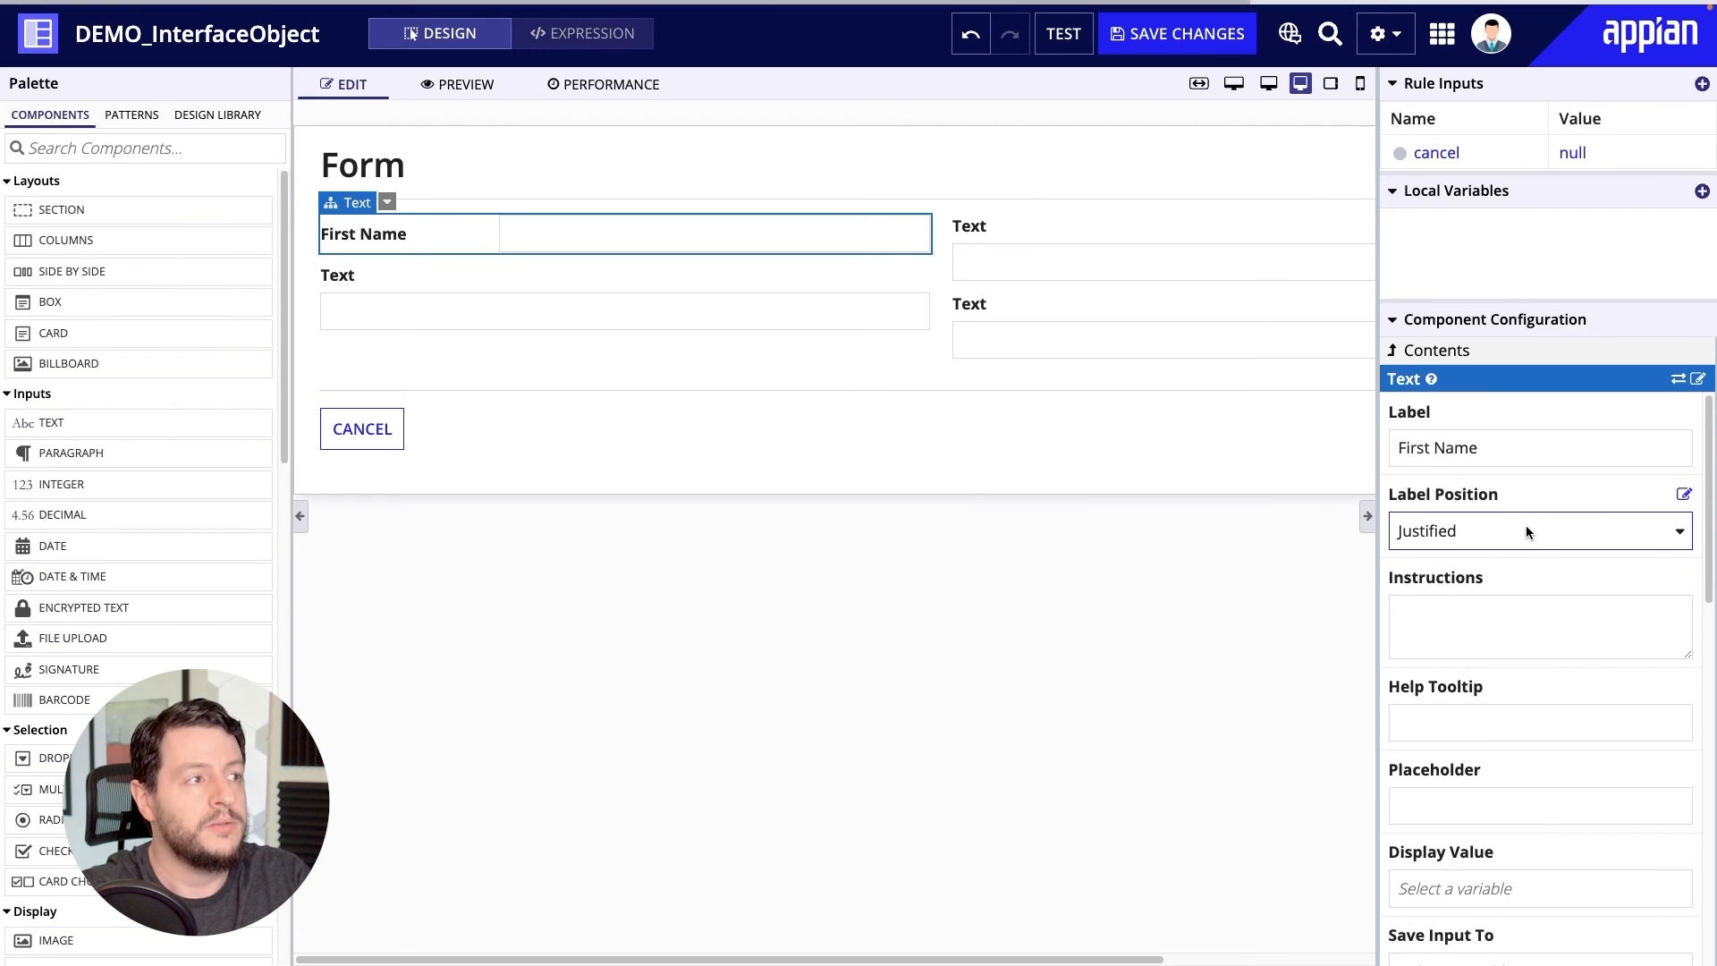
{"action": "left_click", "coordinate": [1525, 528]}
{"action": "left_click", "coordinate": [1504, 671]}
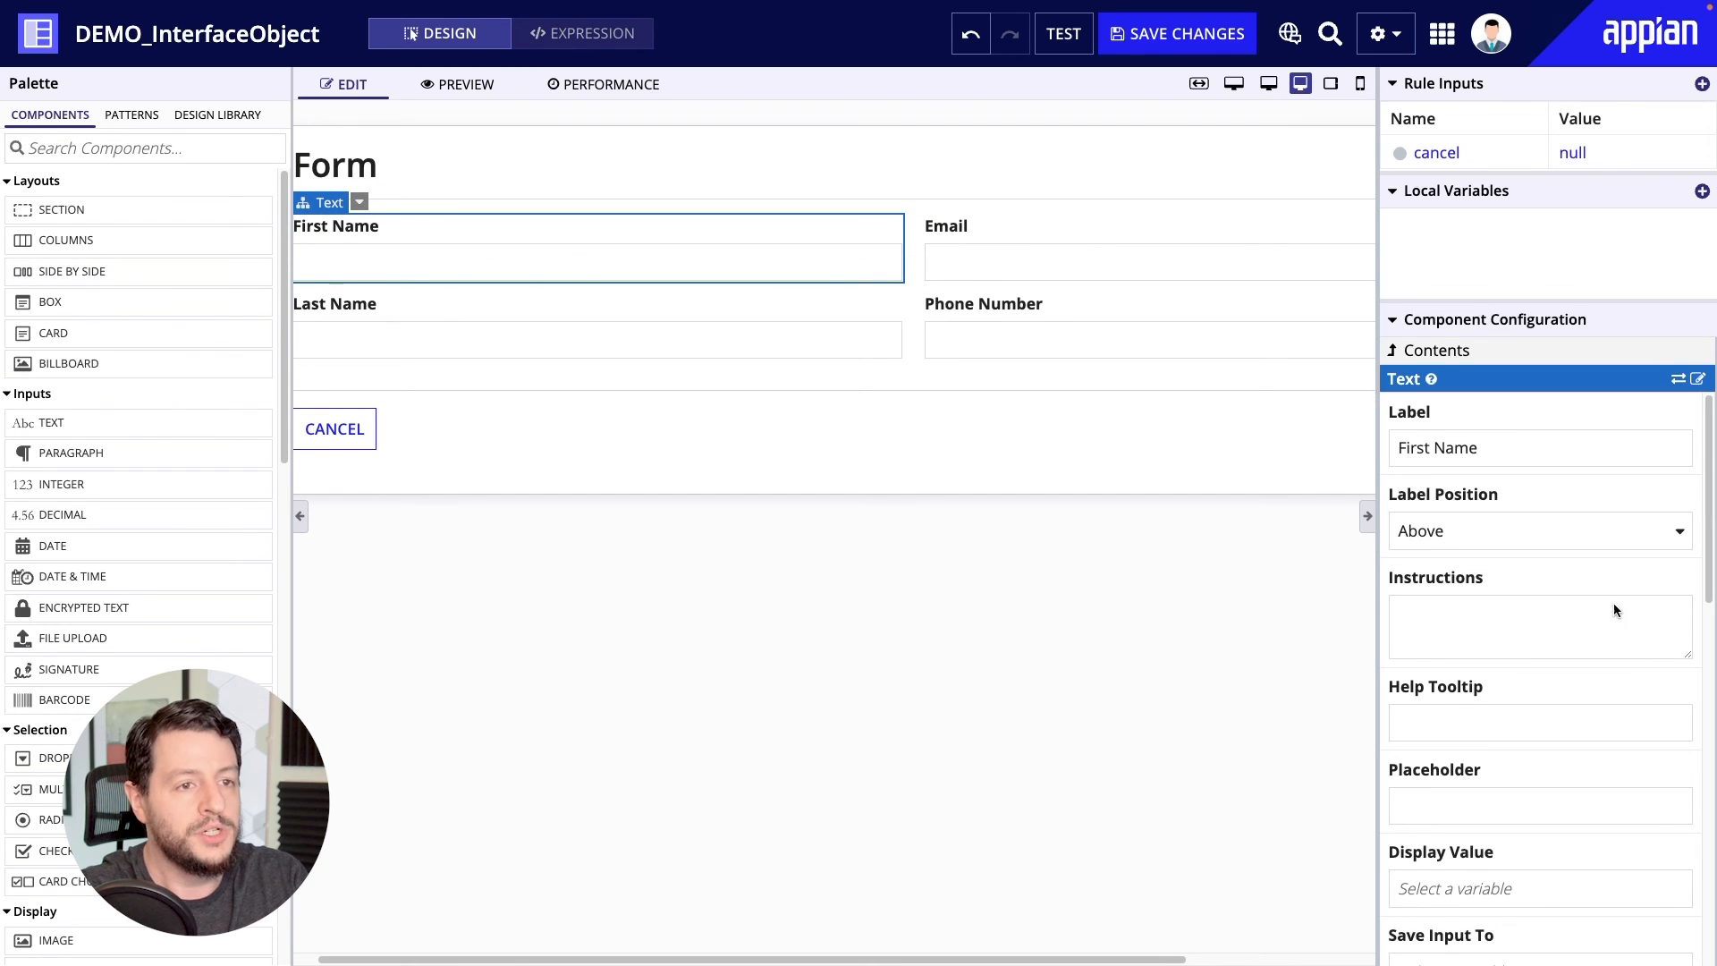
Enter "asdasd" as the First Name input's instructions, help tooltip and placeholder, and display the tooltip on the form.
{"action": "left_click", "coordinate": [1463, 625]}
{"action": "type", "text": "asdasd"}
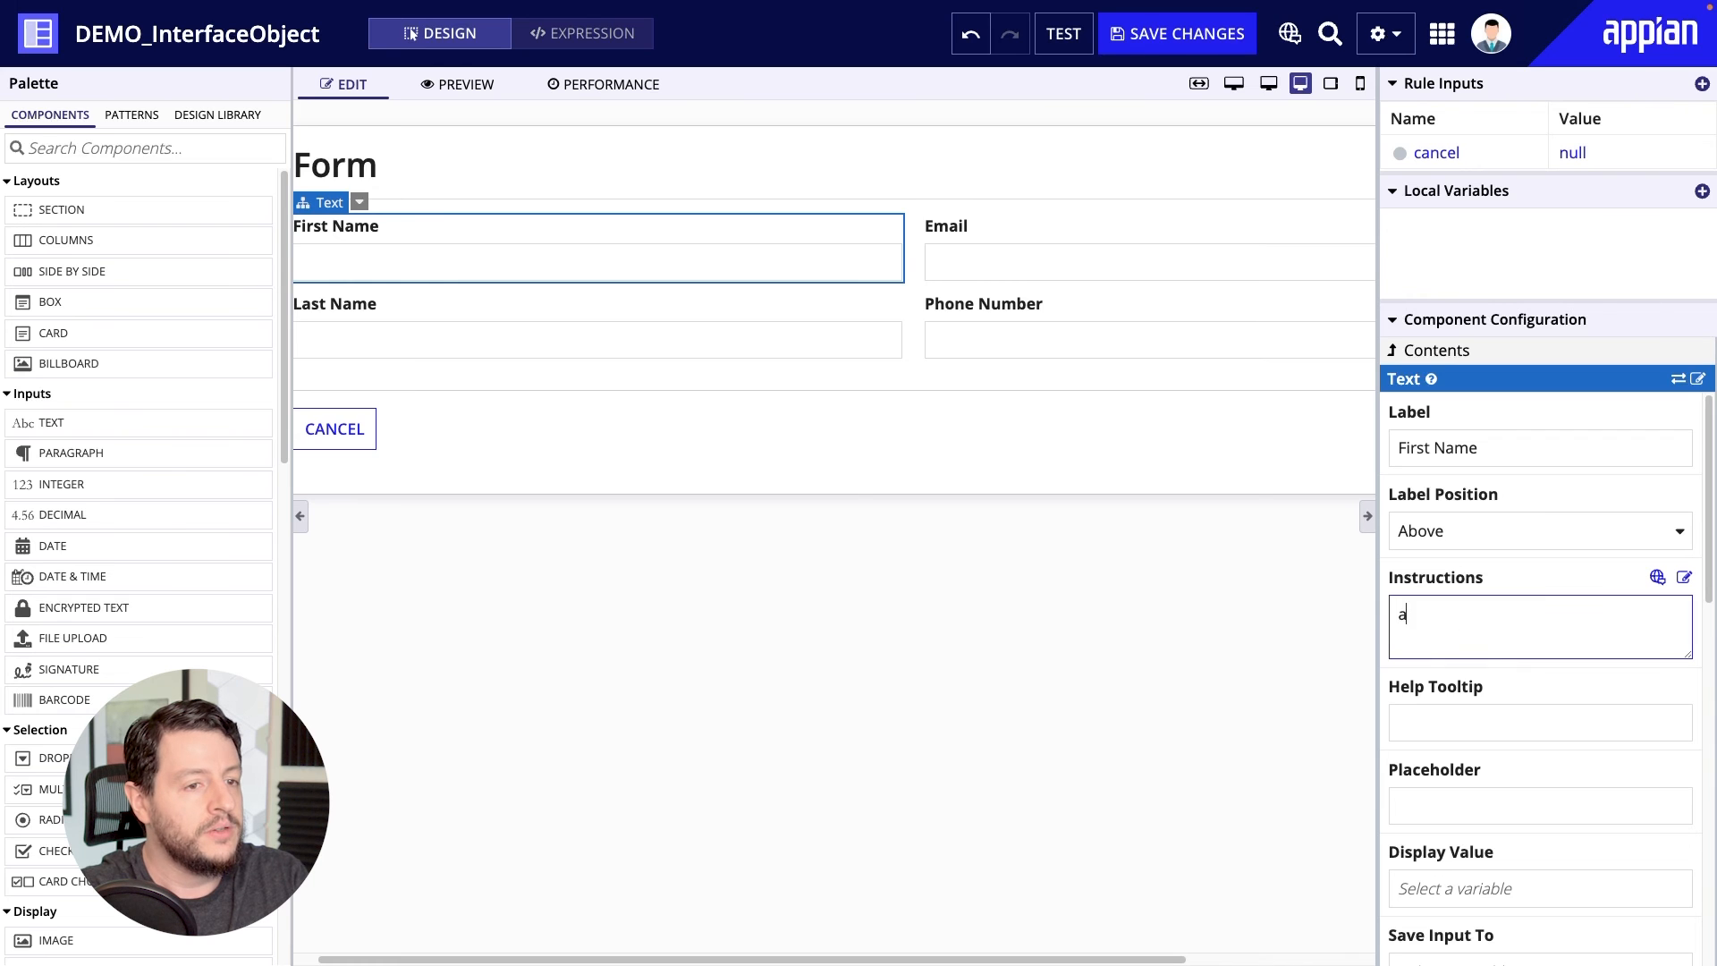
{"action": "left_click", "coordinate": [1478, 731]}
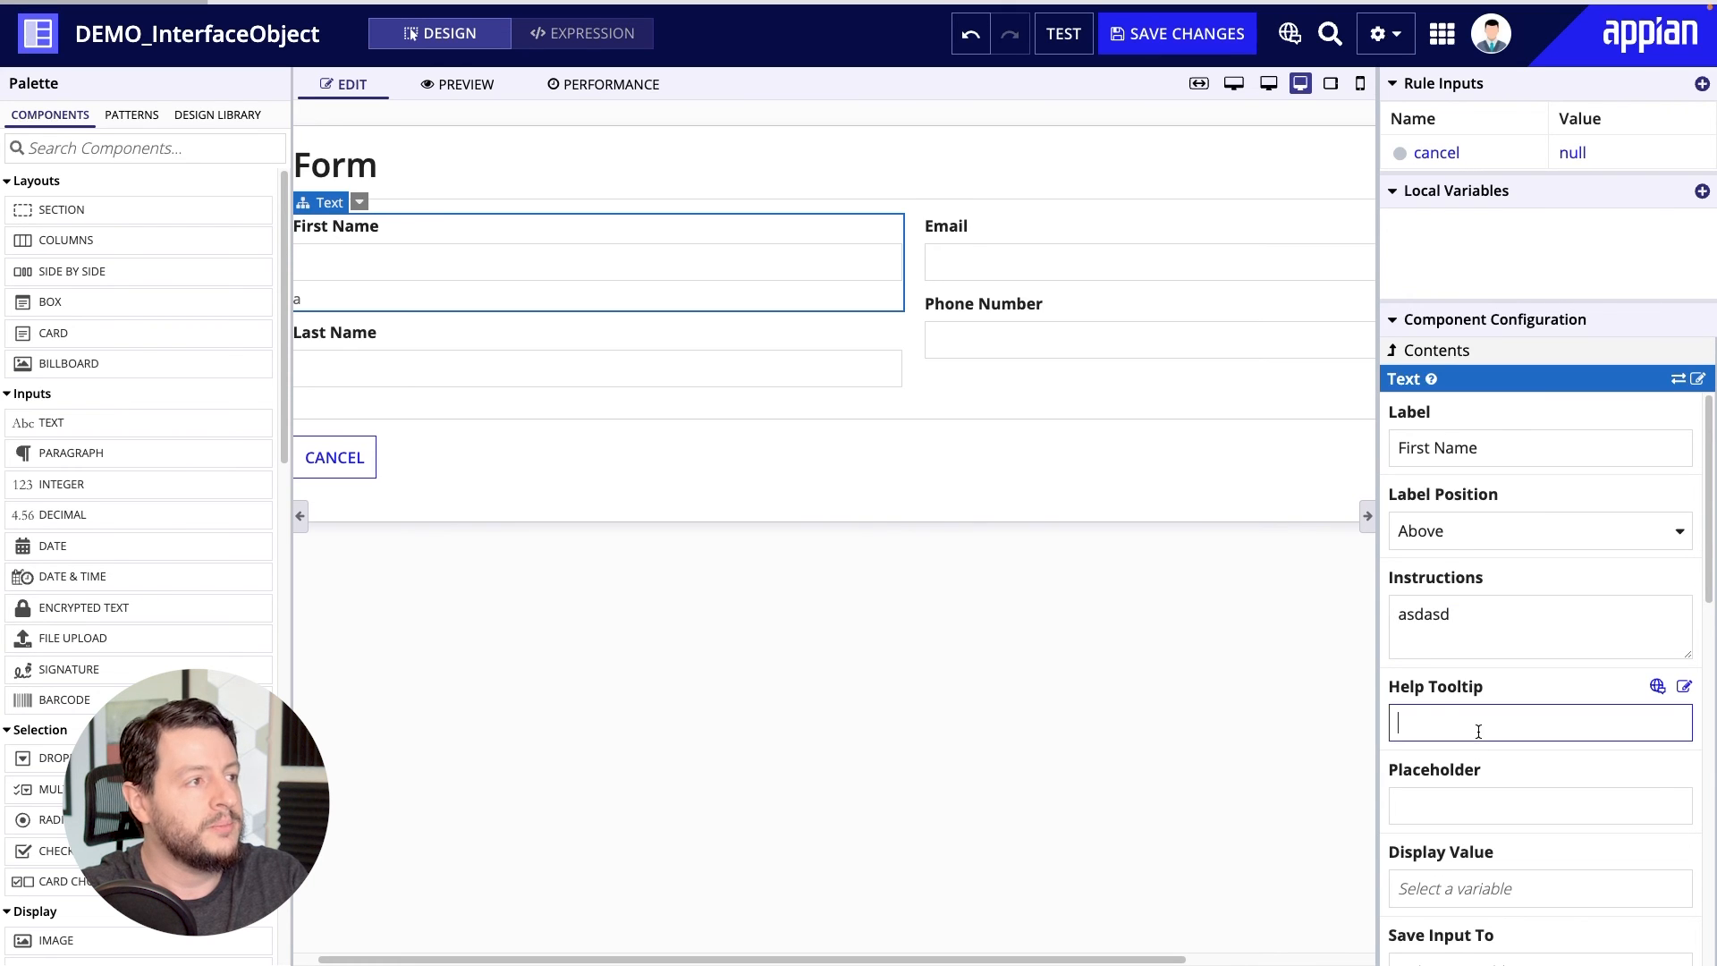
{"action": "type", "text": "asdasd"}
{"action": "left_click", "coordinate": [1472, 805]}
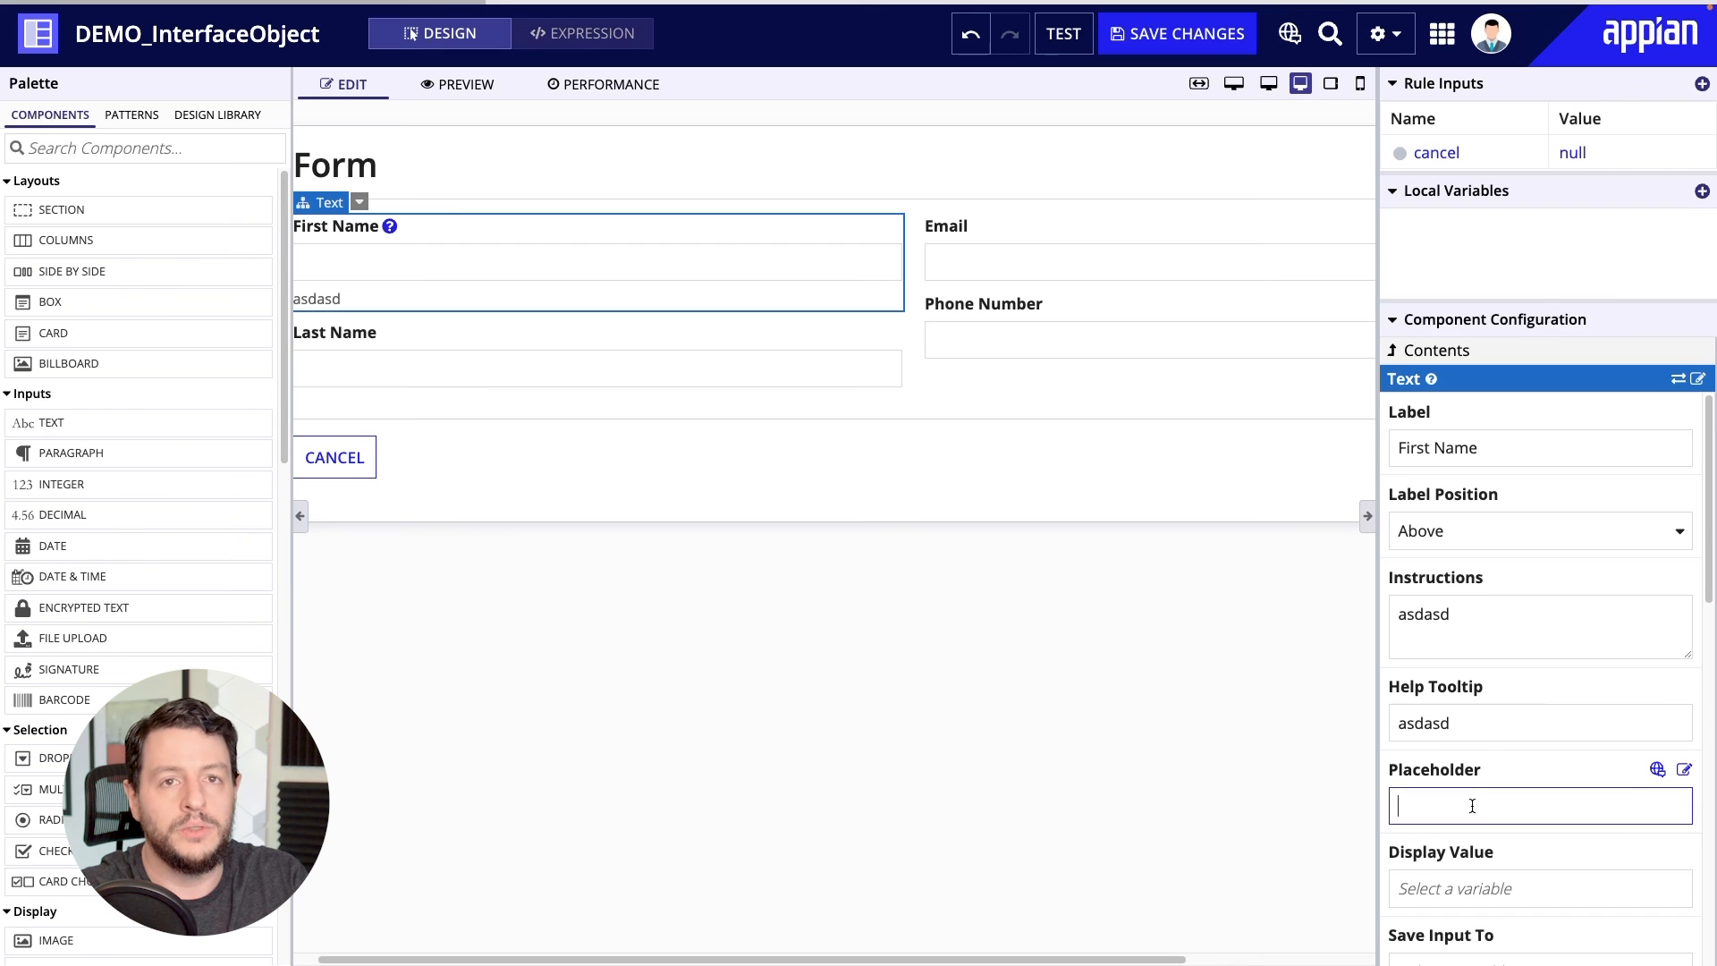
{"action": "type", "text": "asdasd"}
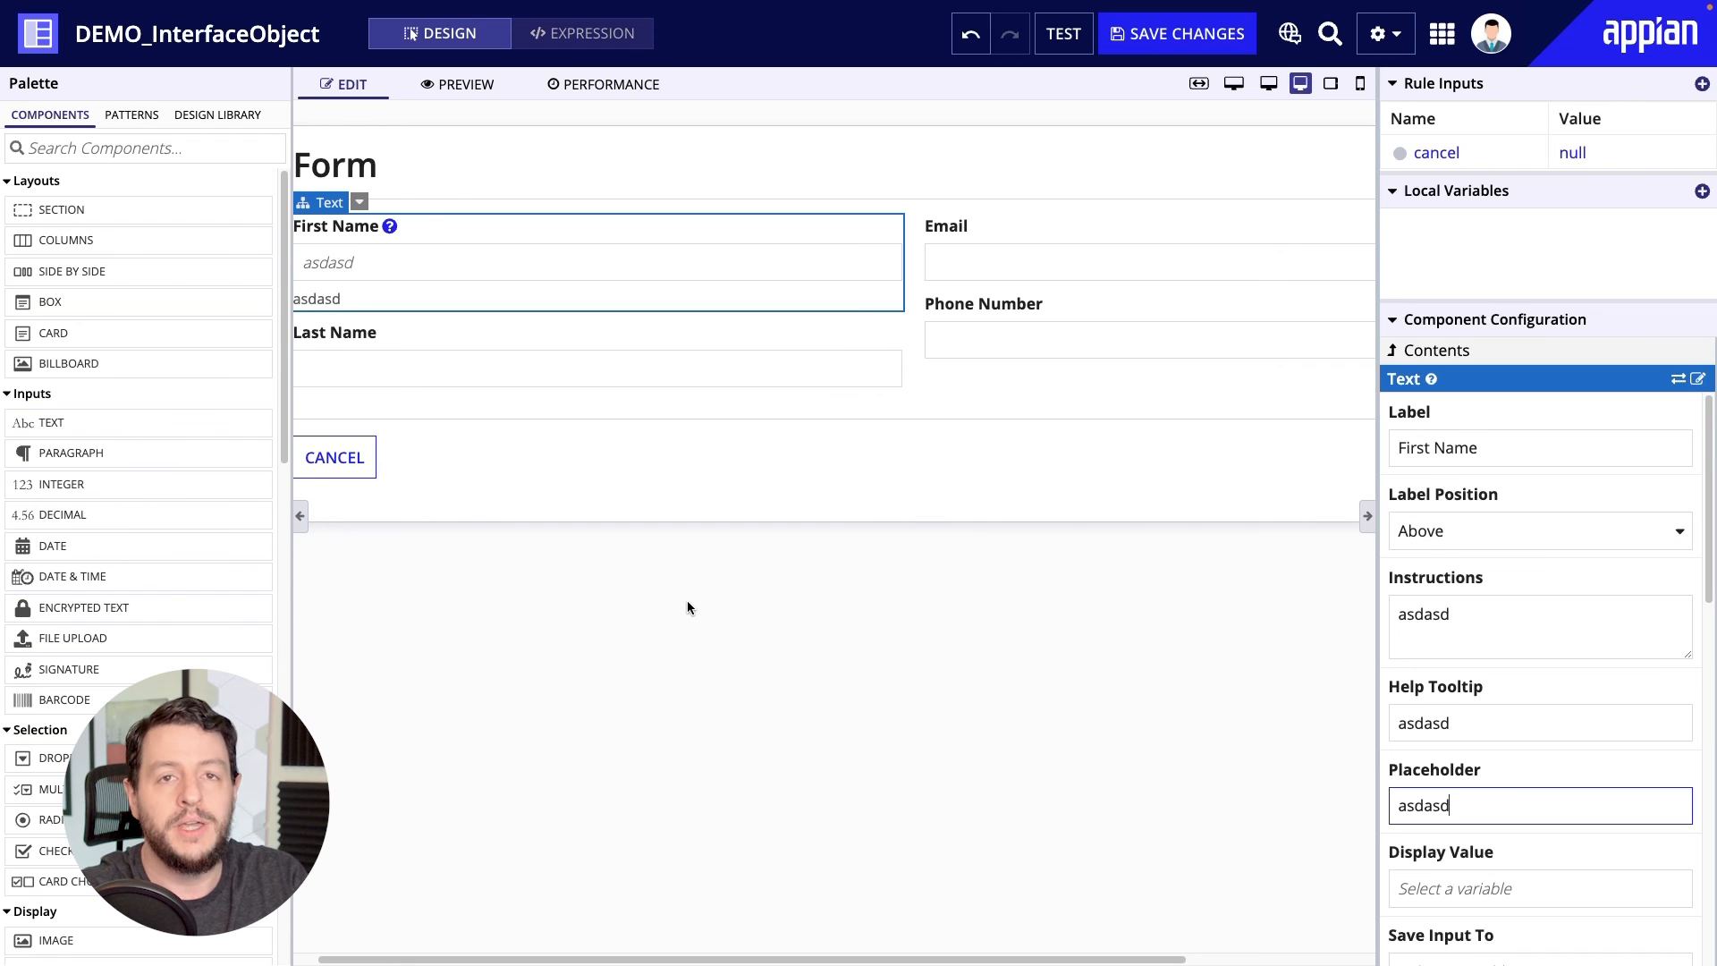
{"action": "scroll", "coordinate": [626, 786], "scroll_direction": "left", "scroll_amount": 2}
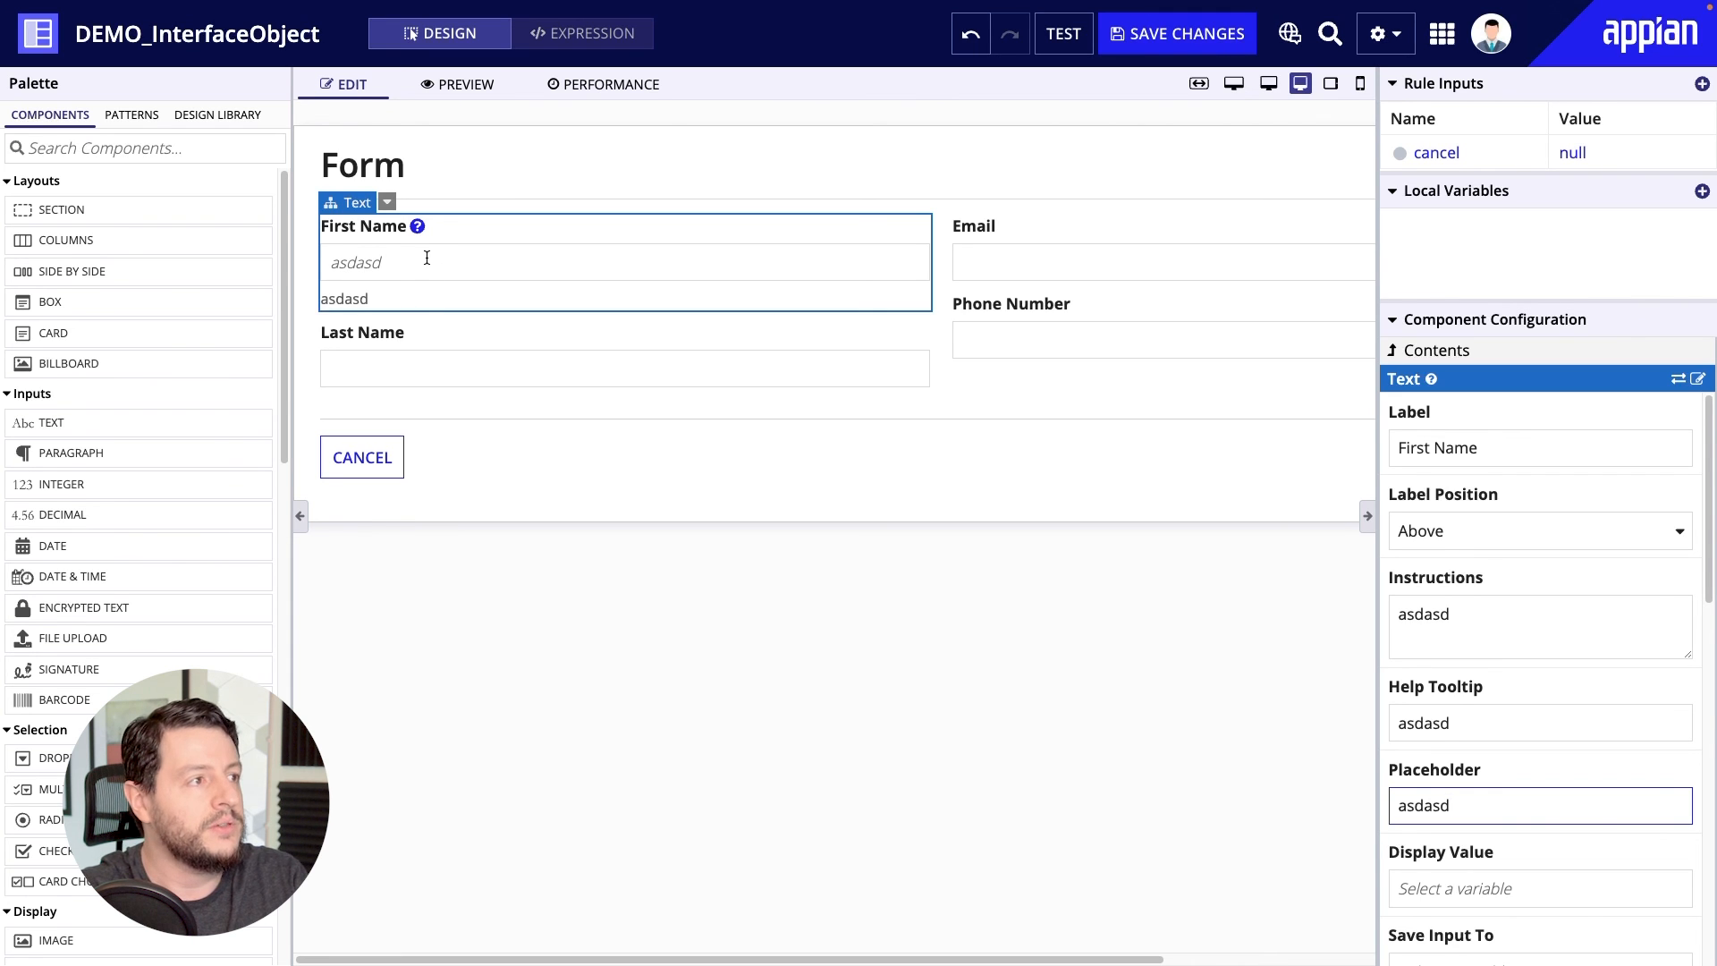
{"action": "mouse_move", "coordinate": [416, 227]}
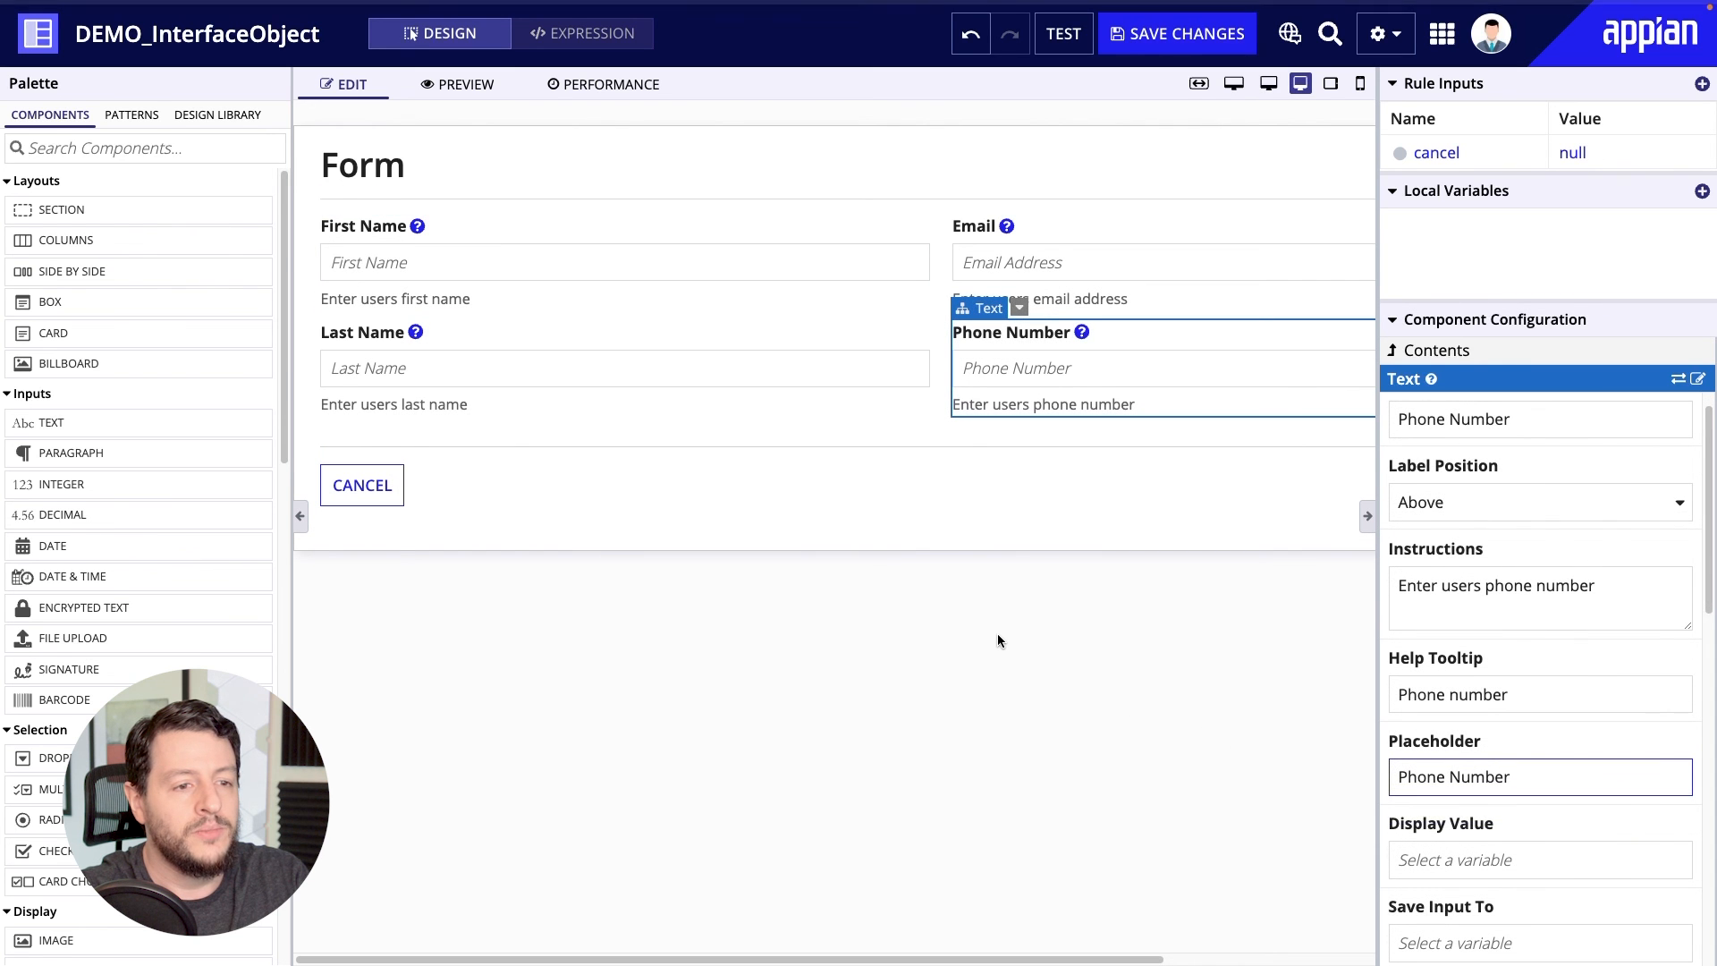
{"action": "left_click", "coordinate": [998, 635]}
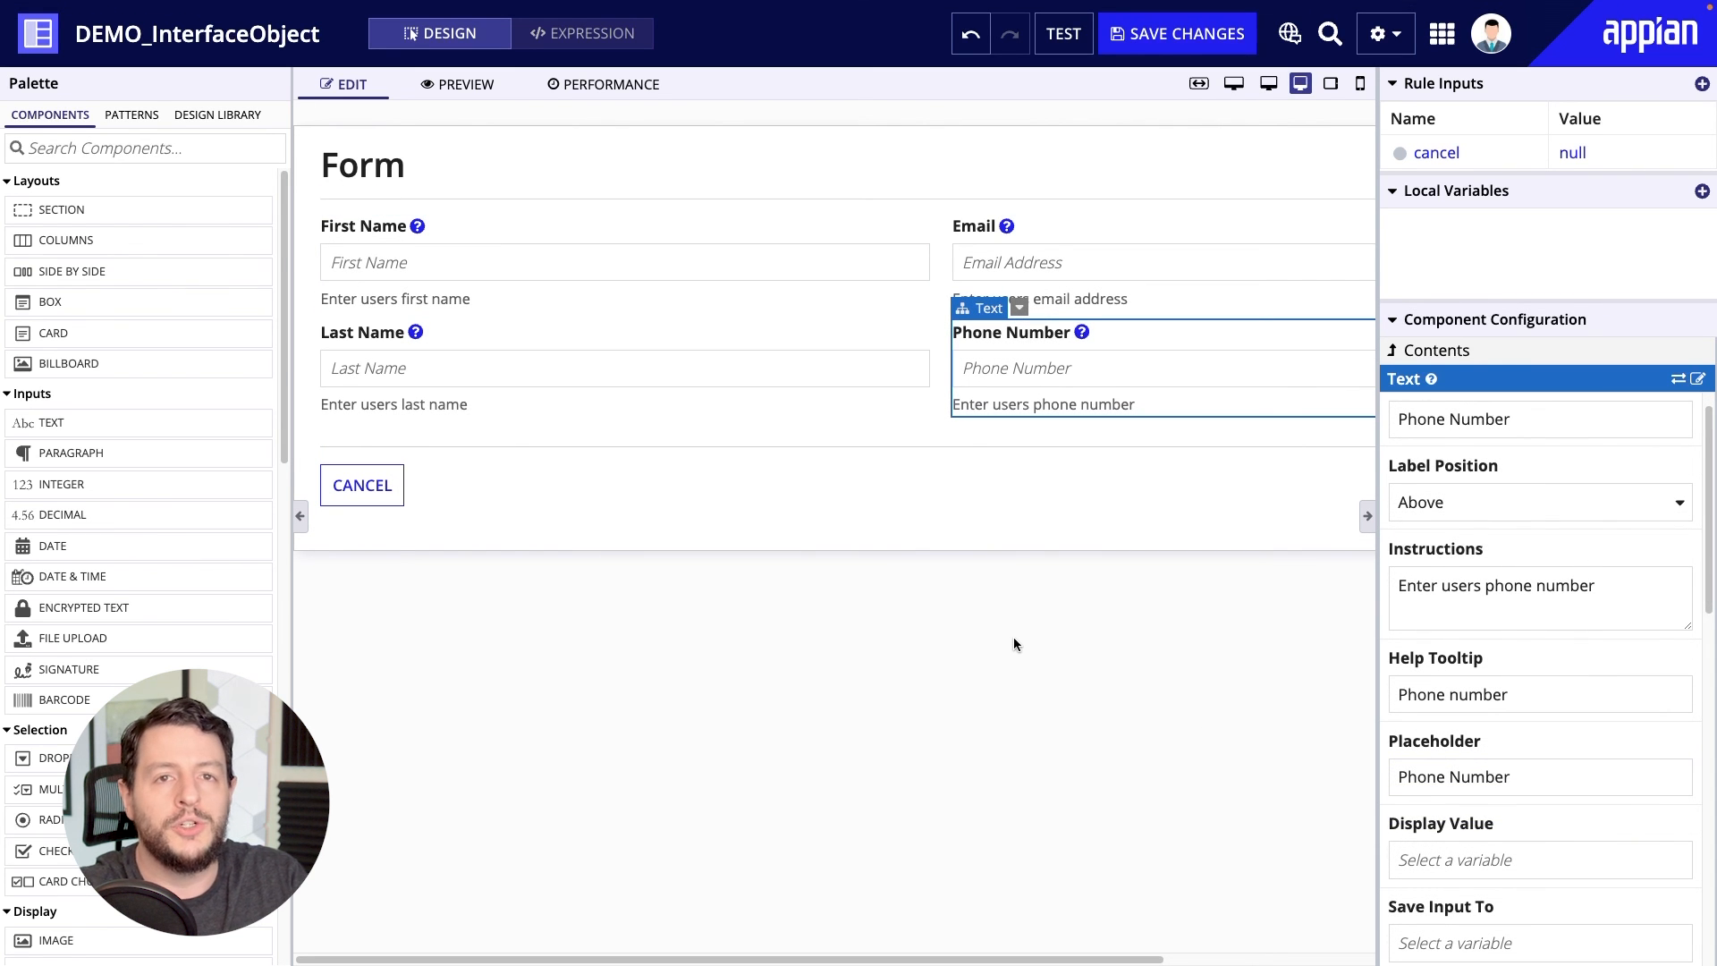